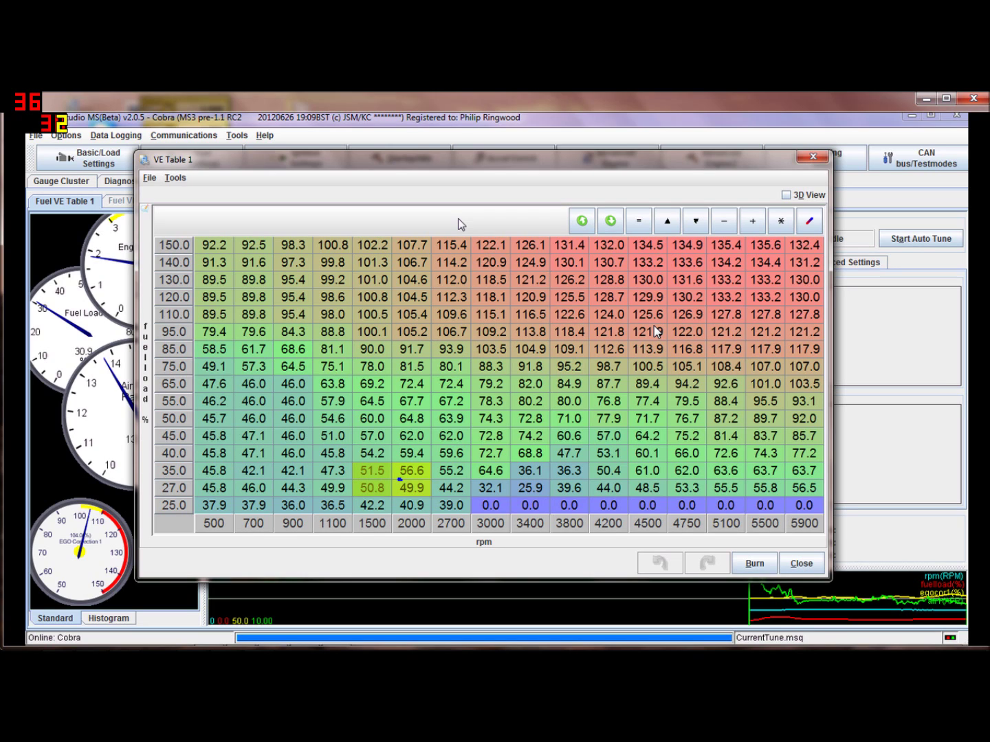
mouse_move(797, 248)
mouse_move(675, 356)
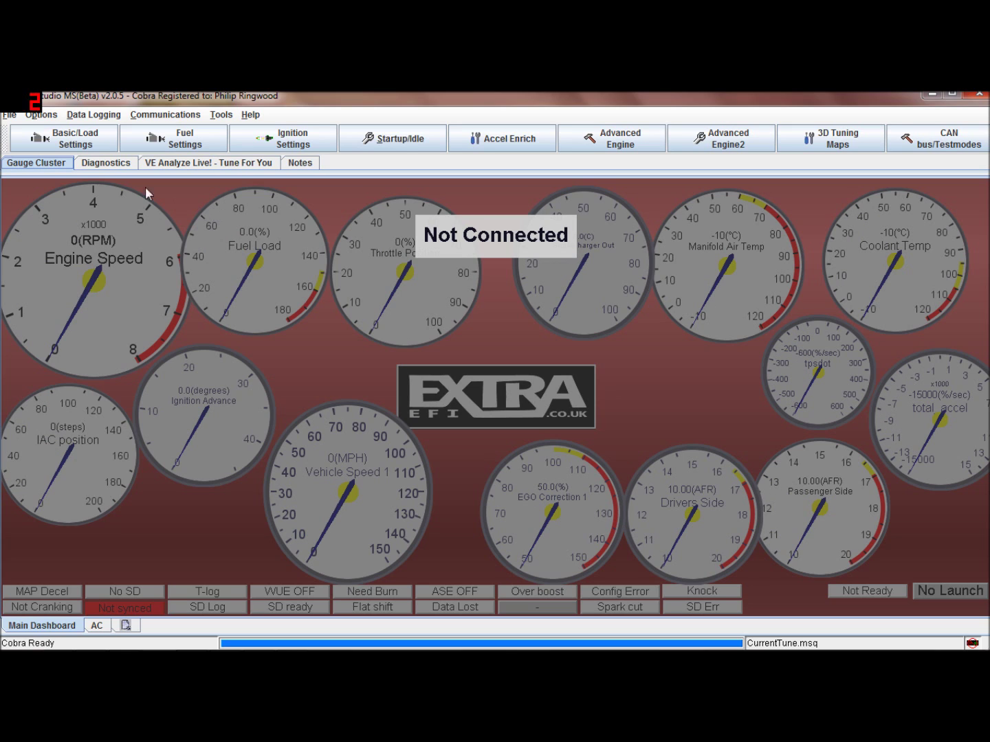
Step: Open the recent project MS2_V3.2.1
click(10, 116)
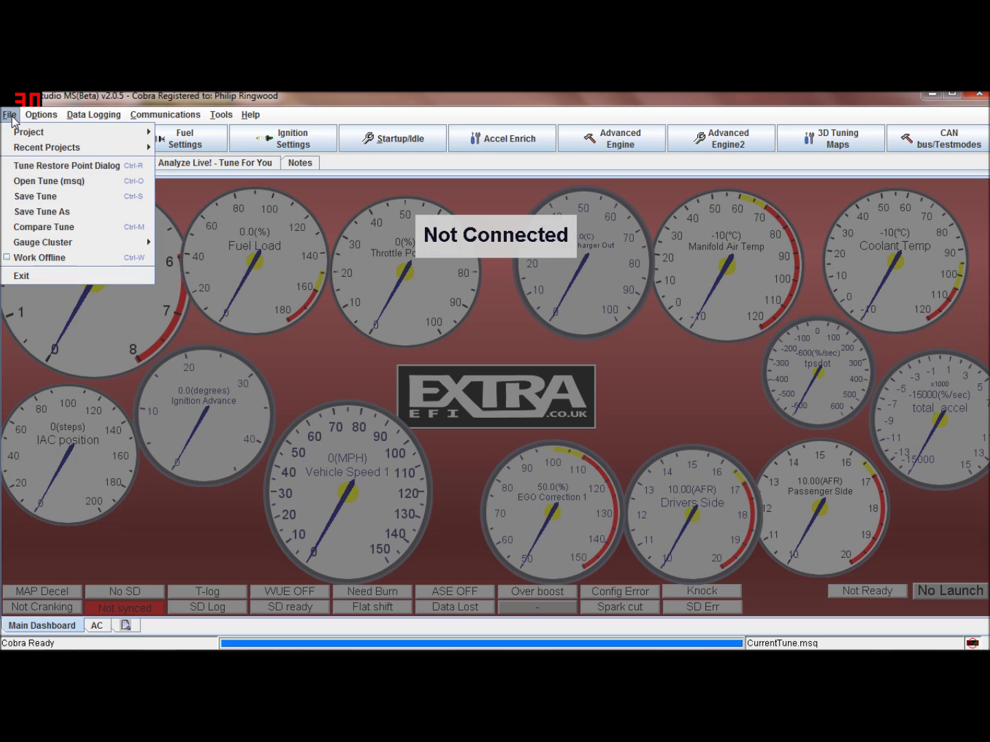
mouse_move(54, 154)
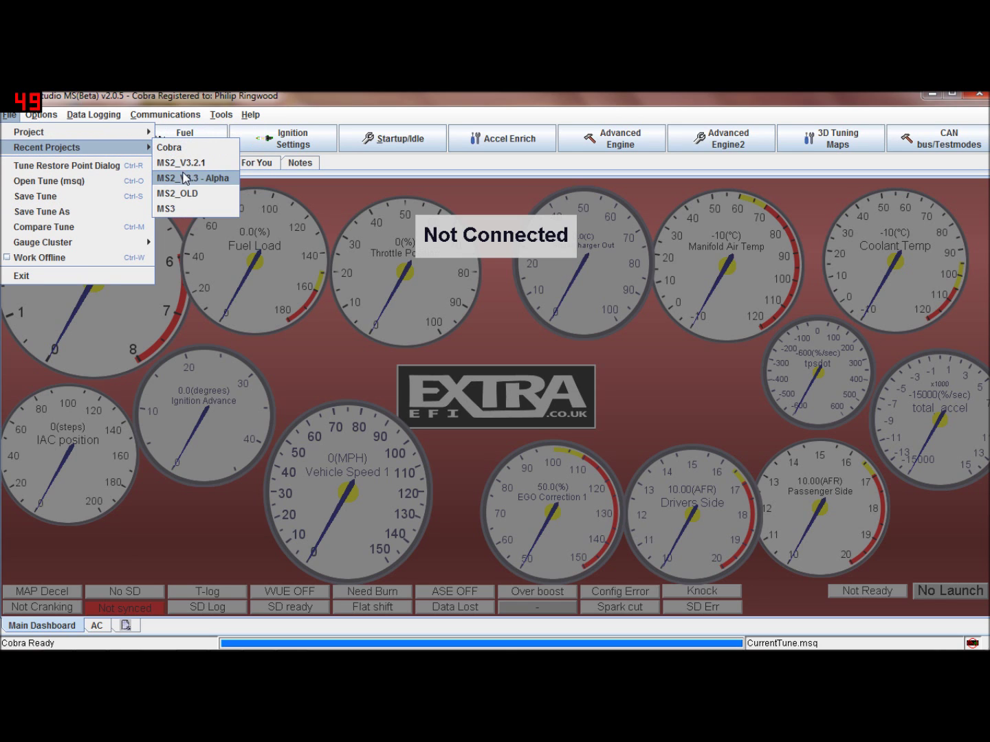
click(183, 165)
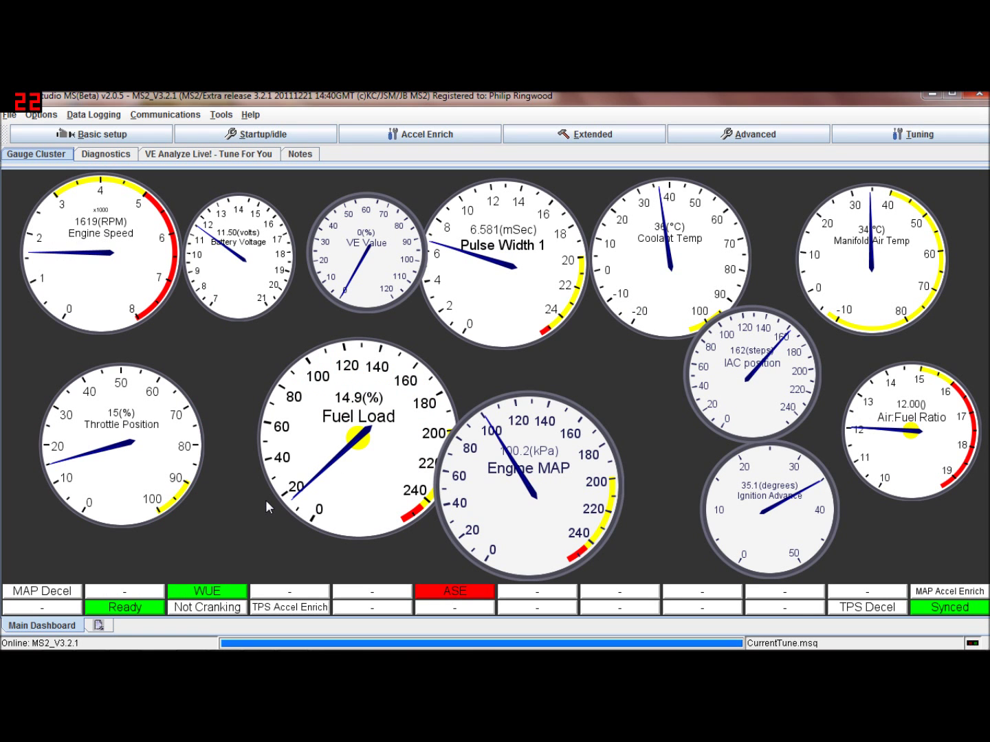
Step: Open Fuel VE Table 1 and view the edit dialog for the 28.0 fuelload axis value without changing it
click(126, 135)
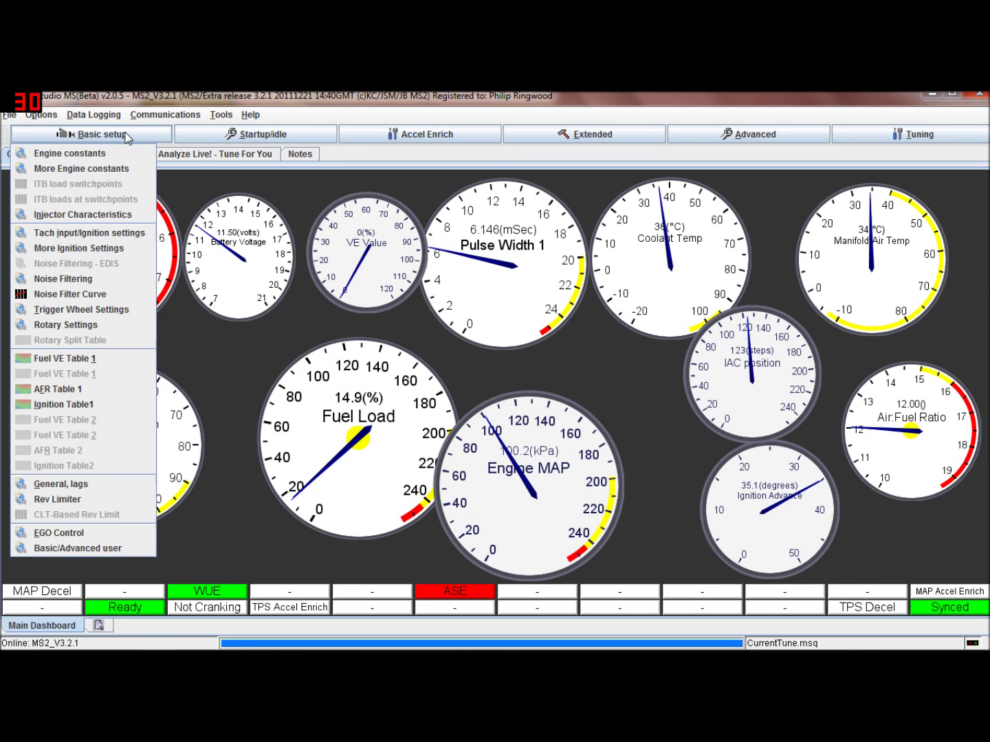
click(138, 357)
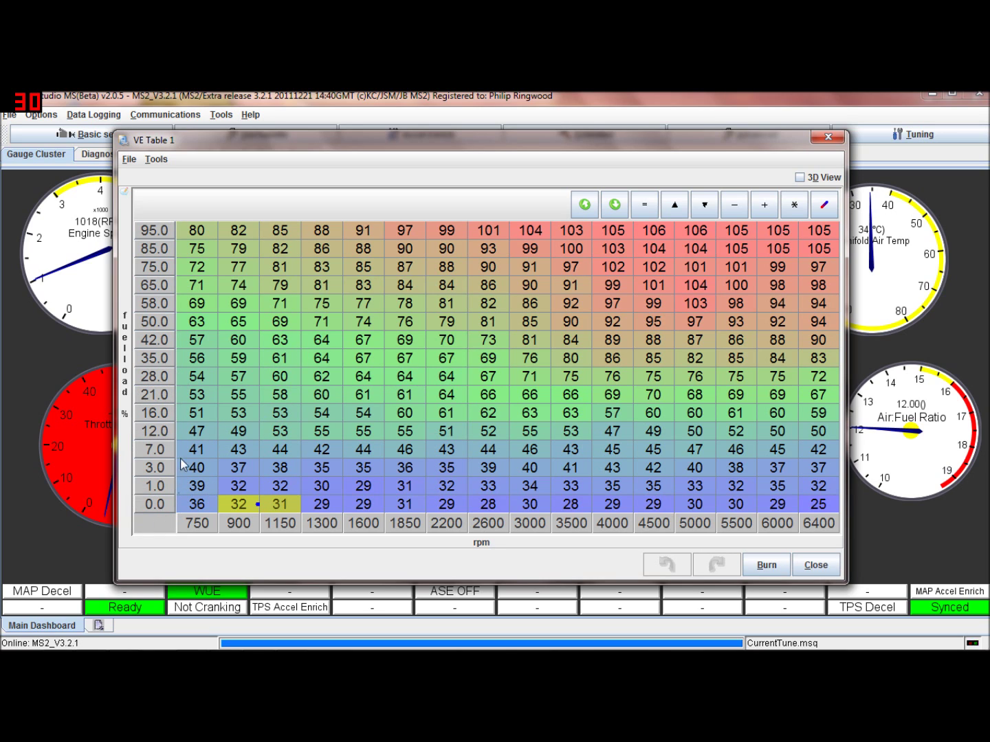
double_click(157, 377)
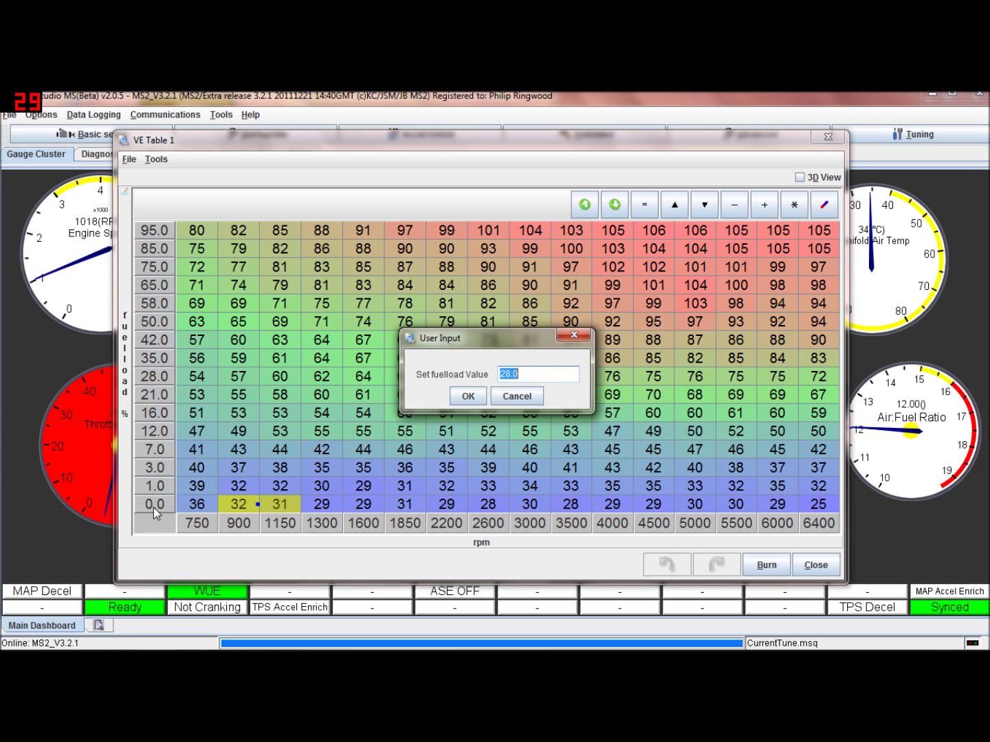
click(515, 400)
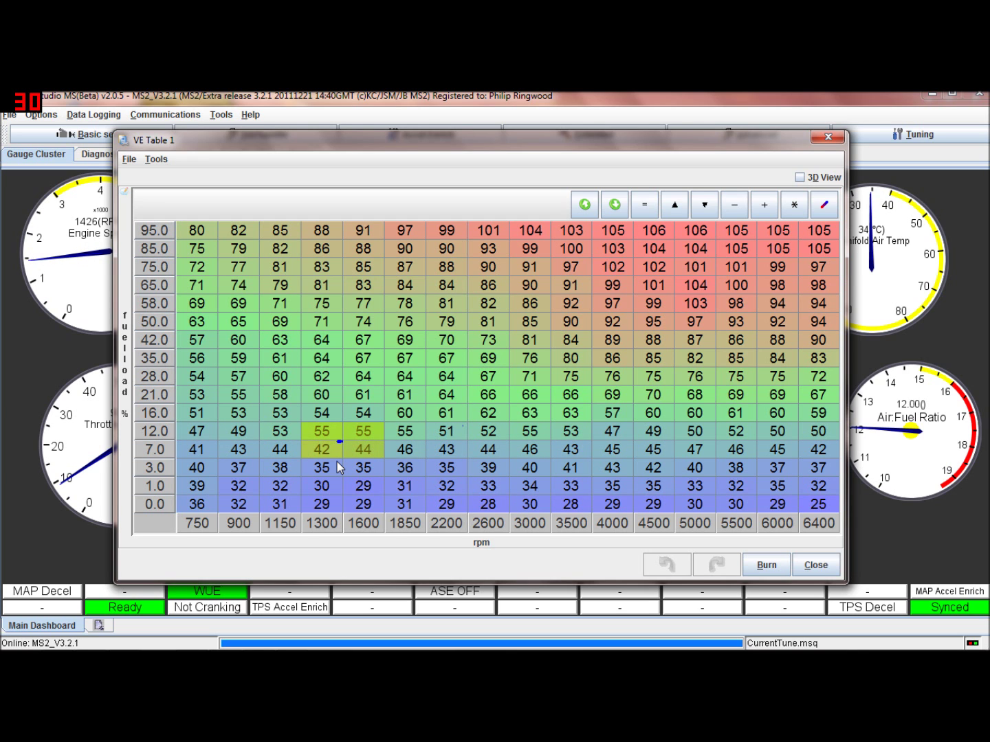
Step: Move the VE Table 1 window clear of the gauges and change the Throttle Position gauge to VE Value
drag(525, 147, 682, 123)
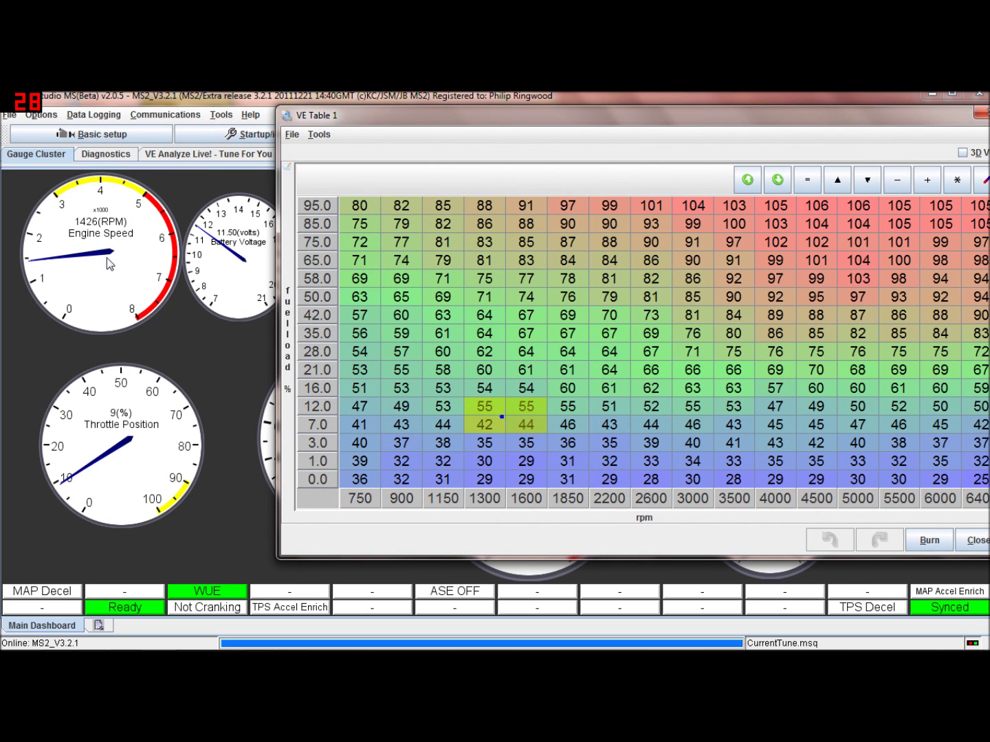
right_click(138, 450)
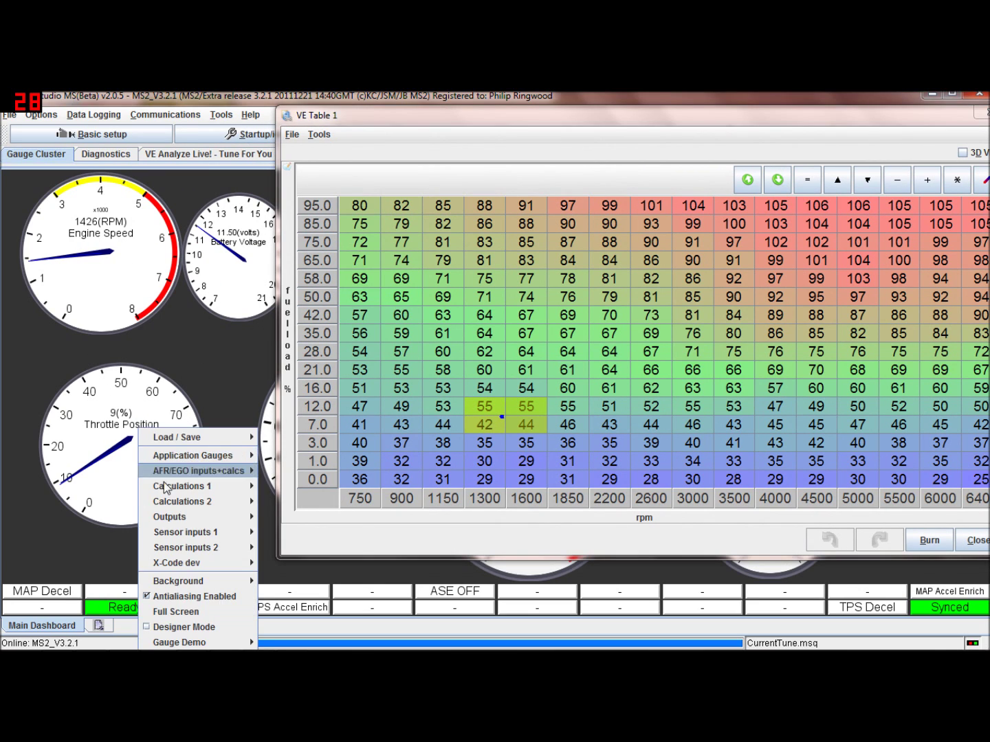
mouse_move(177, 486)
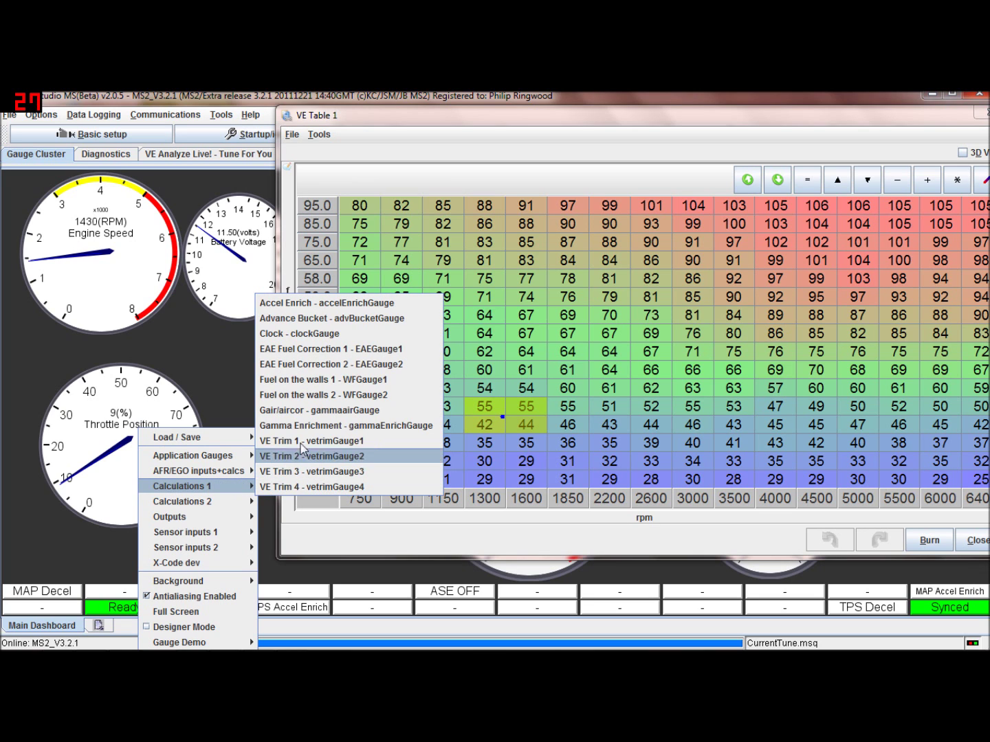
mouse_move(206, 502)
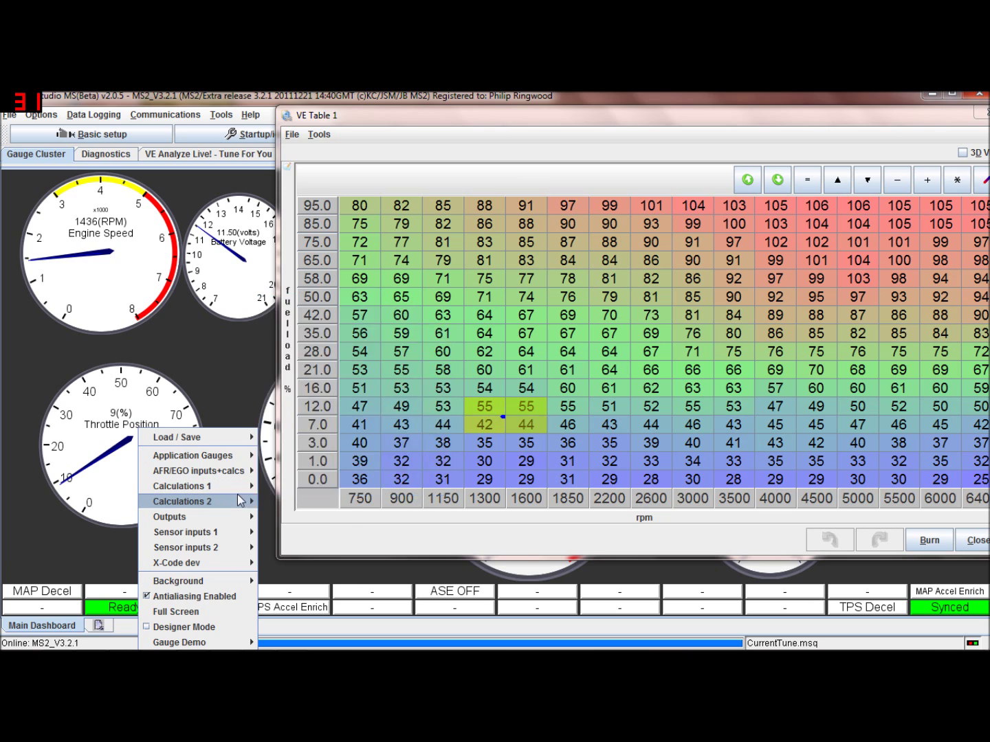
click(334, 426)
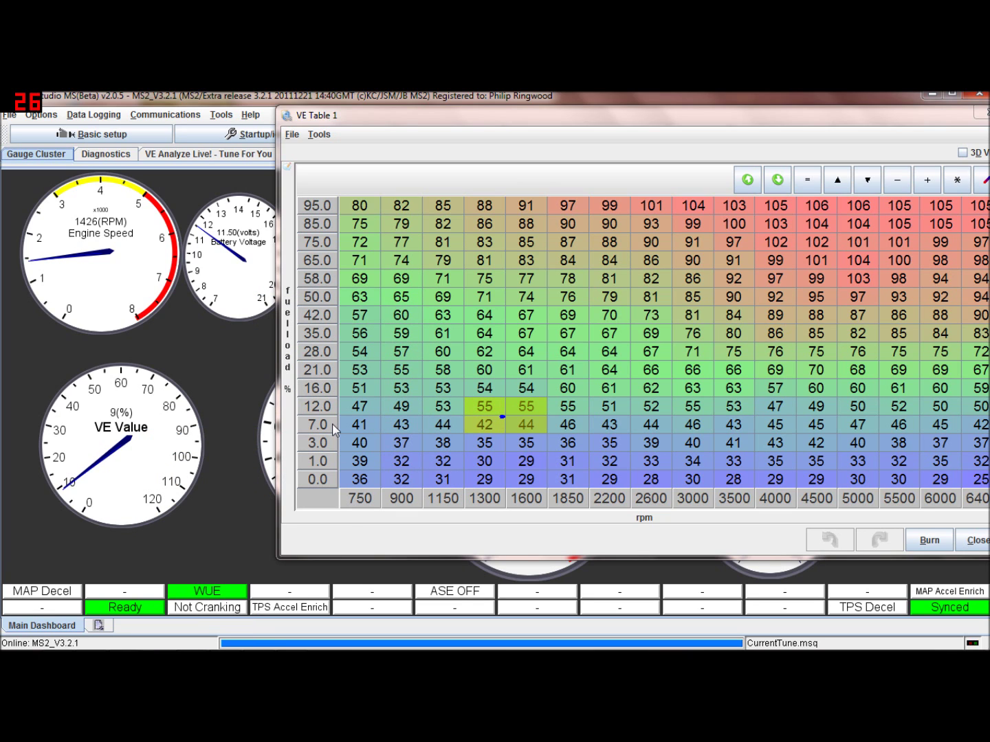
Step: Change the VE Value gauge beside the table to VE Current1 and move the VE Table 1 window back to the middle
right_click(149, 464)
mouse_move(191, 536)
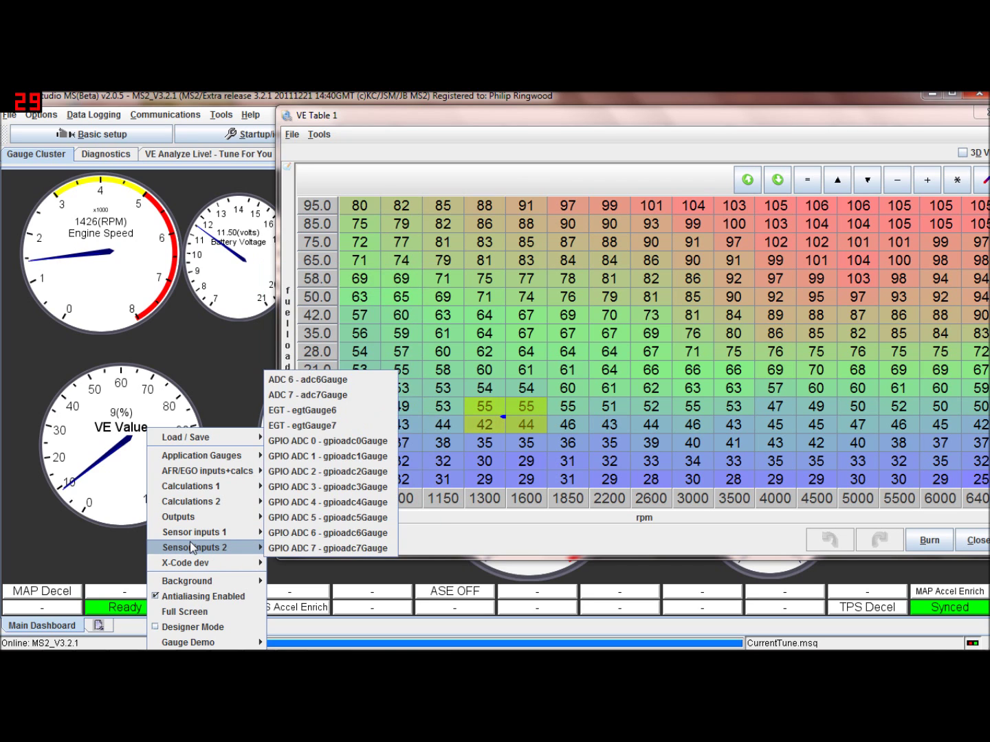
mouse_move(191, 502)
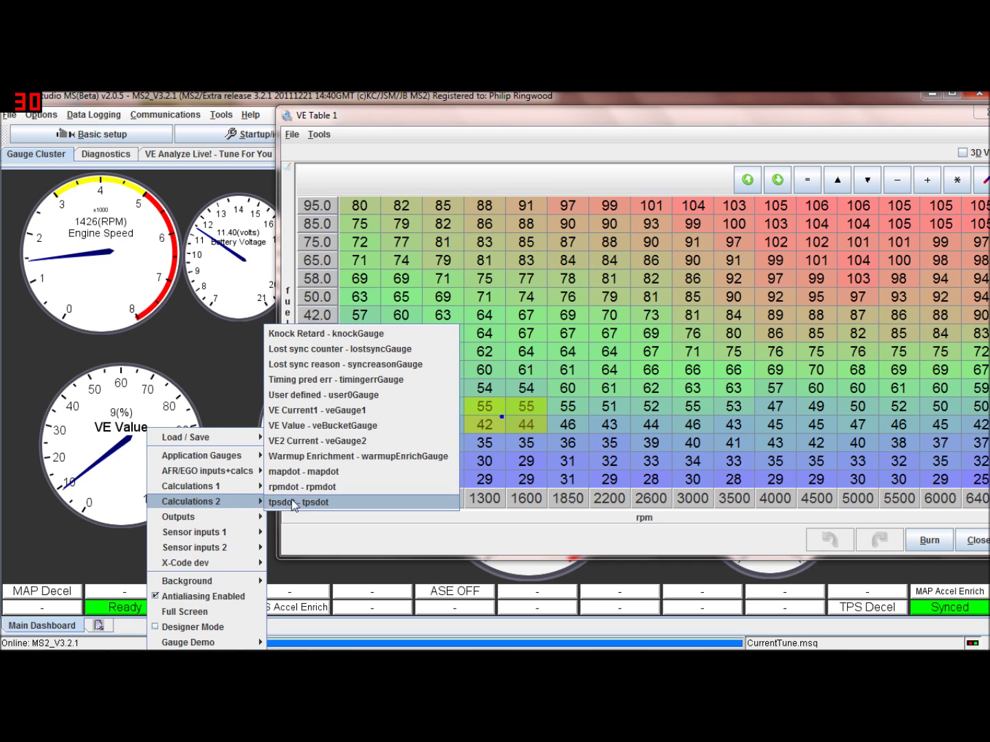
click(326, 411)
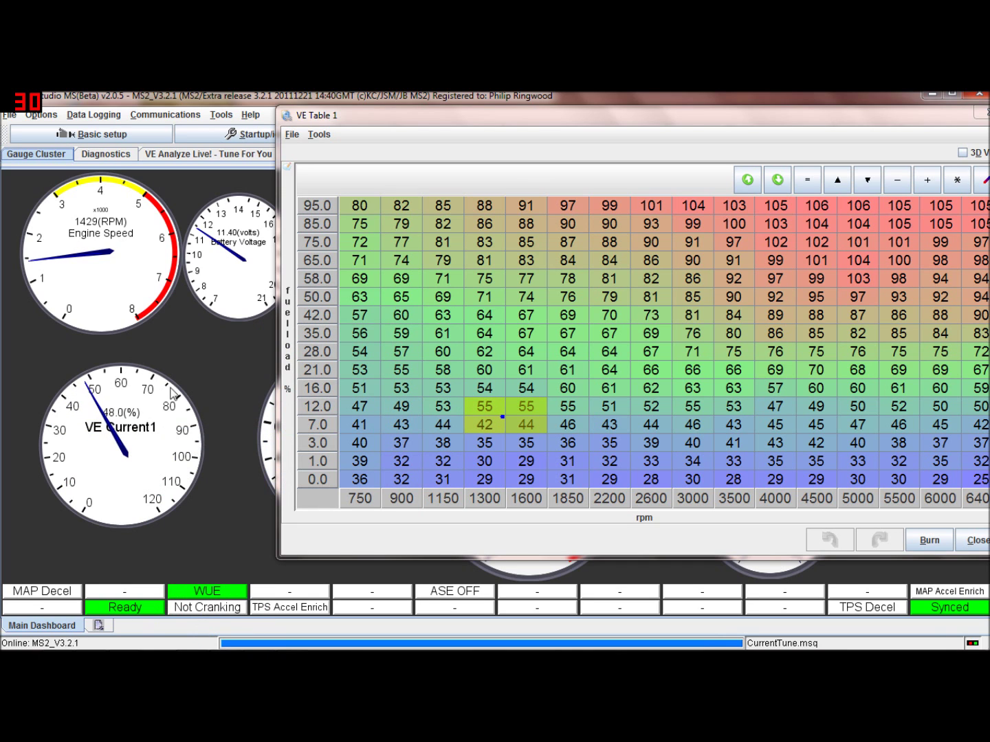
drag(689, 121, 549, 134)
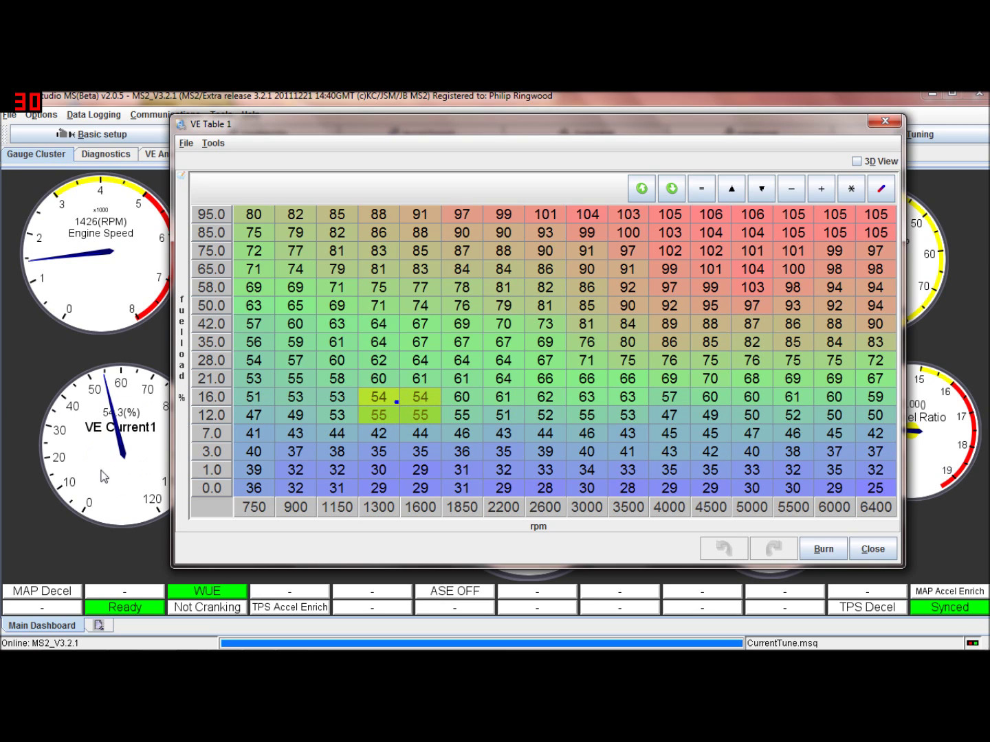
drag(512, 122, 455, 143)
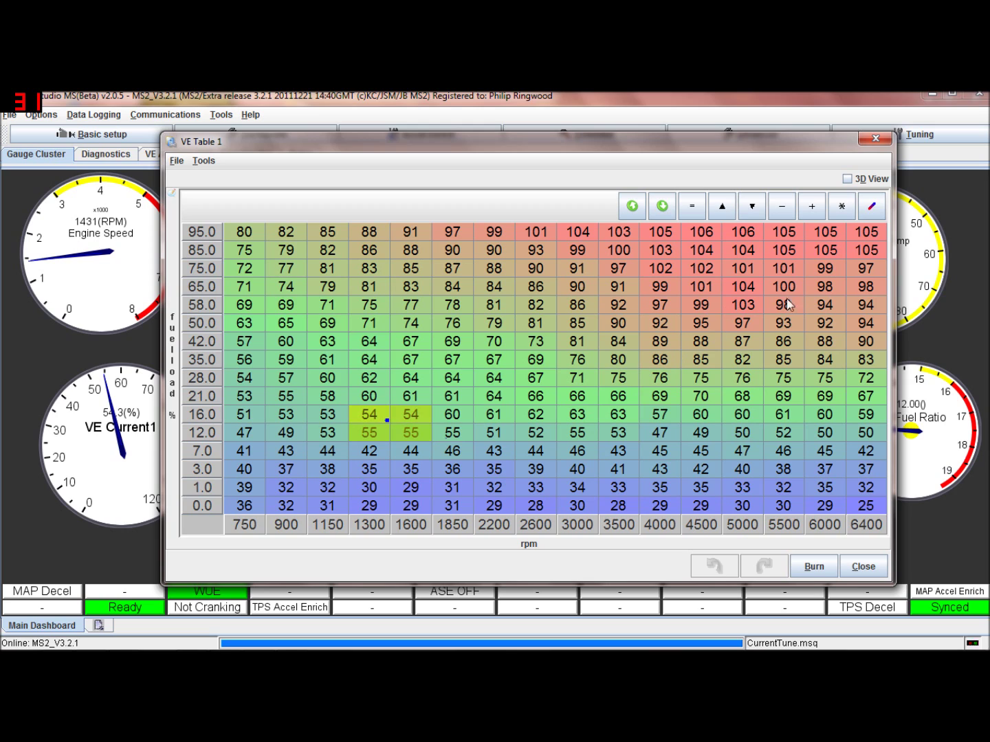
Step: Switch VE Table 1 to the 3D view and raise the point at 1850 rpm, 21.0 fuelload to 63
click(620, 433)
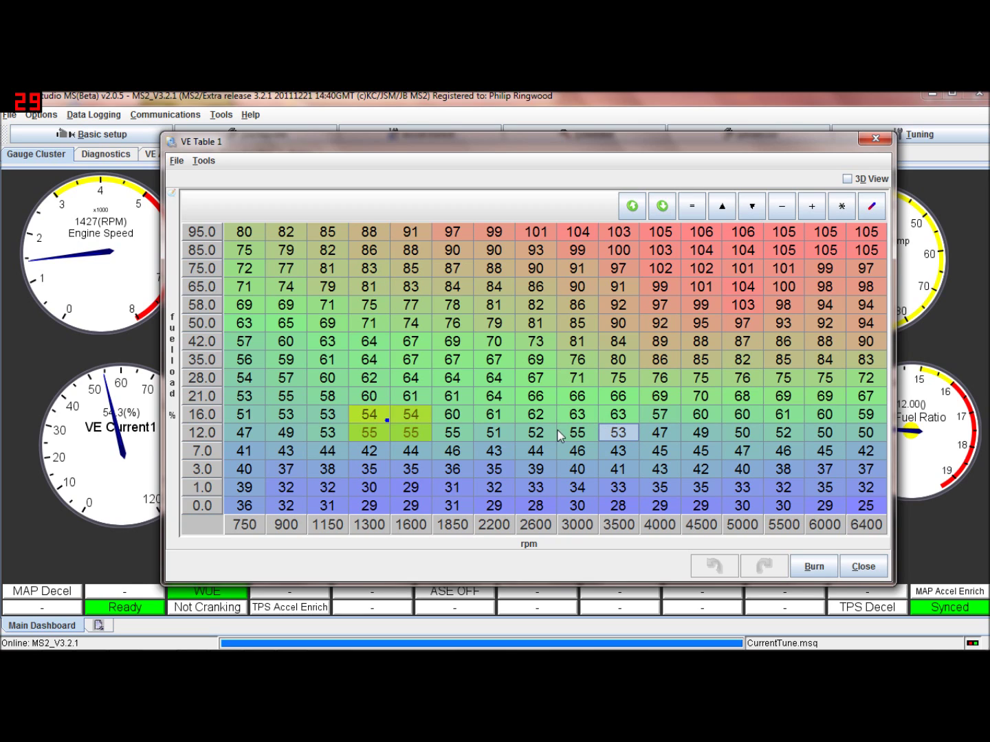
click(578, 431)
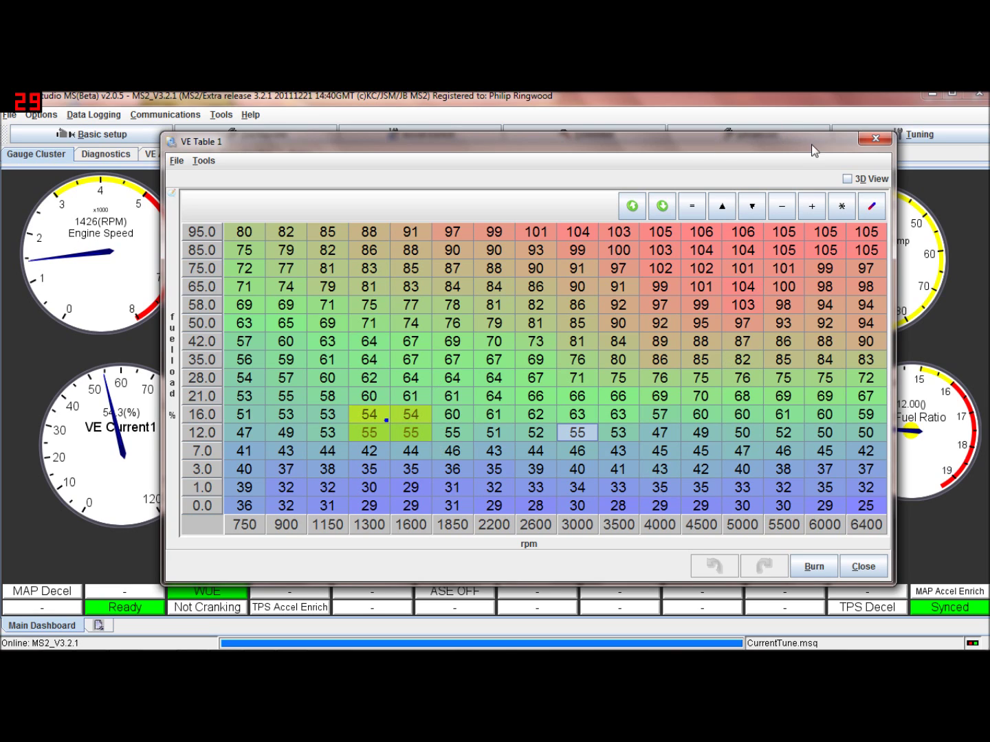
click(848, 178)
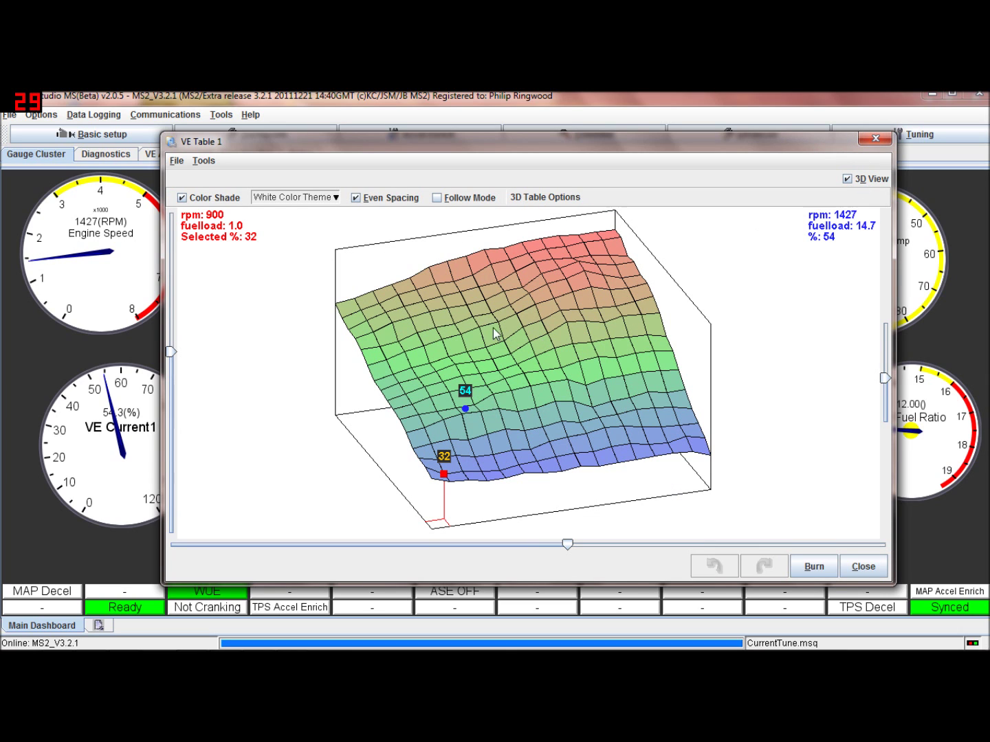
click(461, 415)
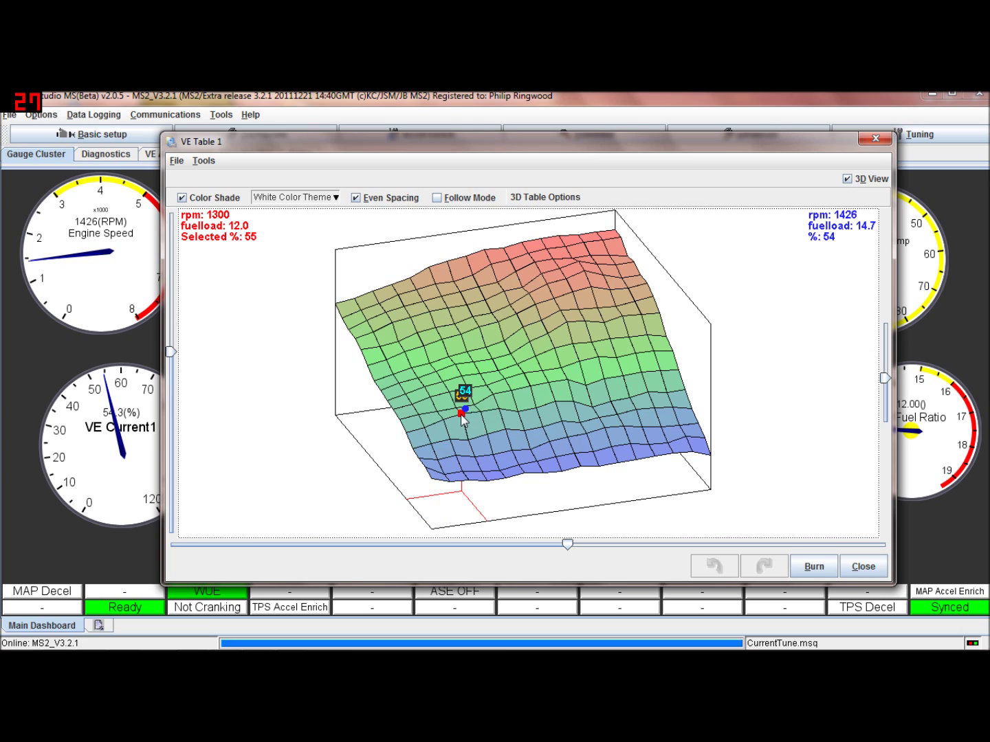
mouse_move(485, 392)
mouse_down()
mouse_move(490, 365)
mouse_move(485, 387)
mouse_up()
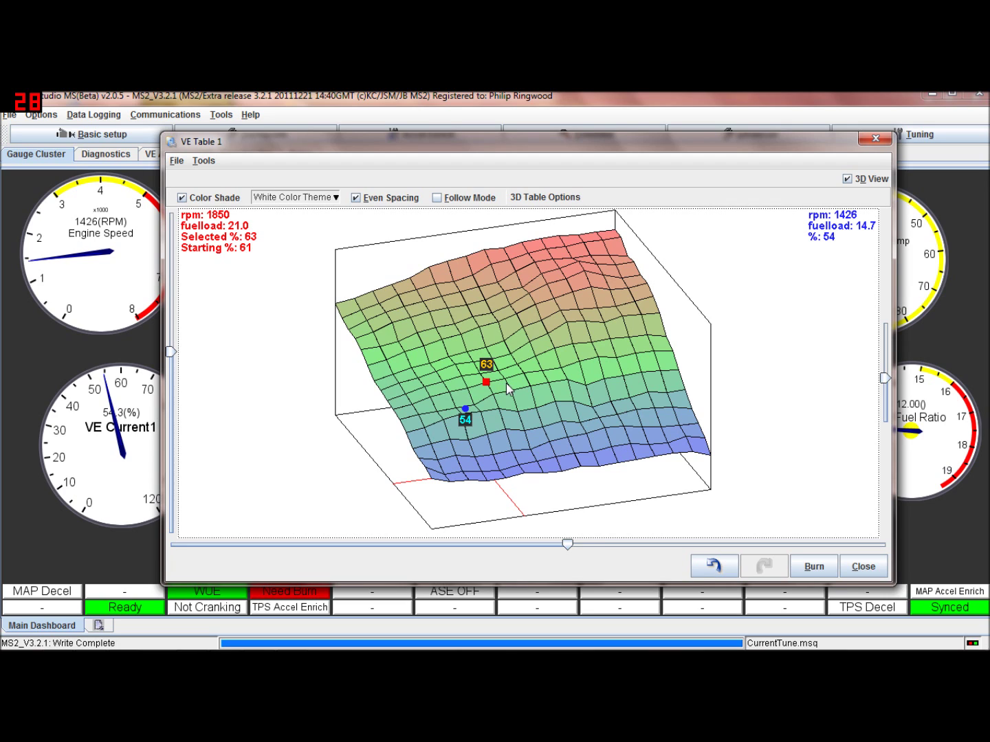
Step: Step the selection through neighbouring points to 1600 rpm, 21.0 fuelload on the 3D surface and enable Follow Mode
key(Down)
key(Down)
key(Up)
key(Up)
key(Up)
key(Up)
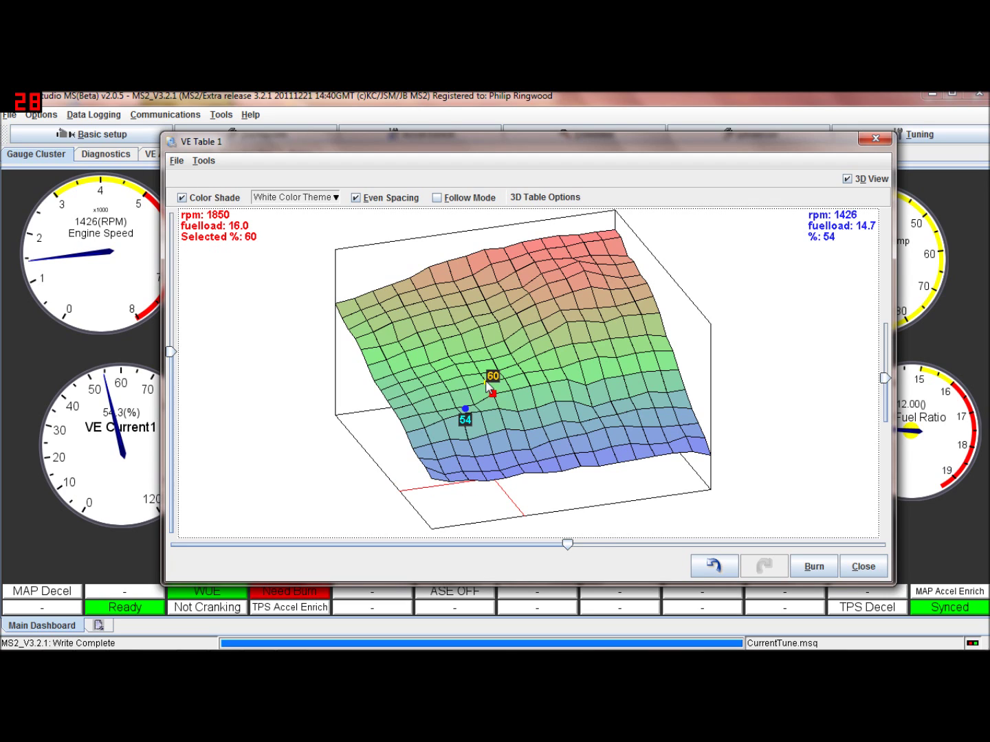
key(Left)
key(Down)
key(Down)
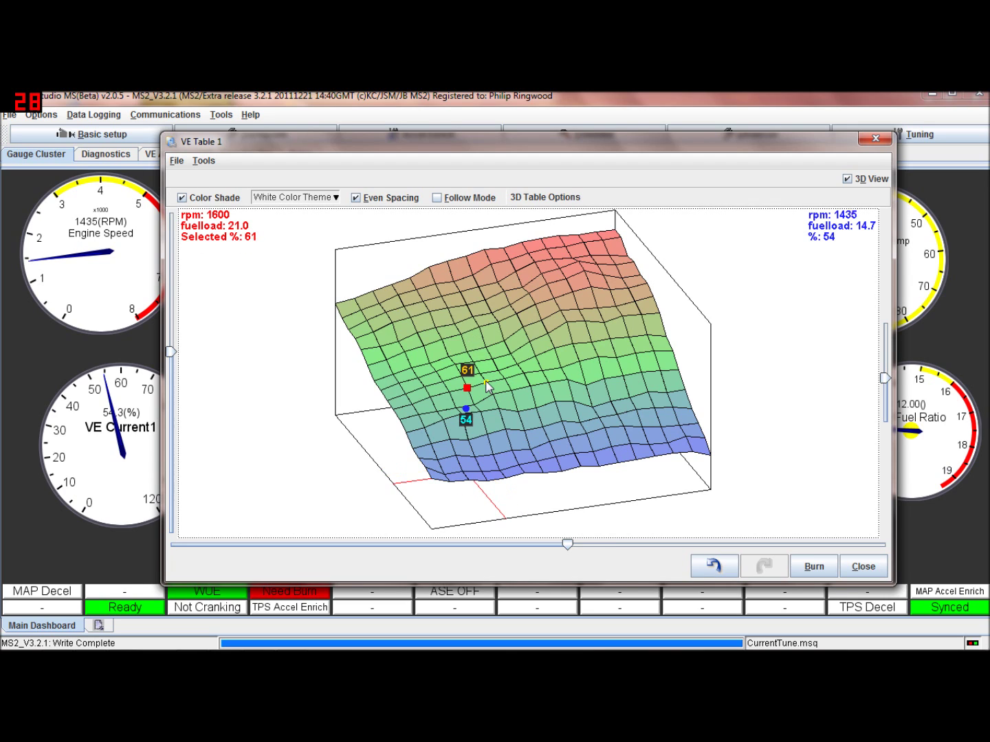
key(f)
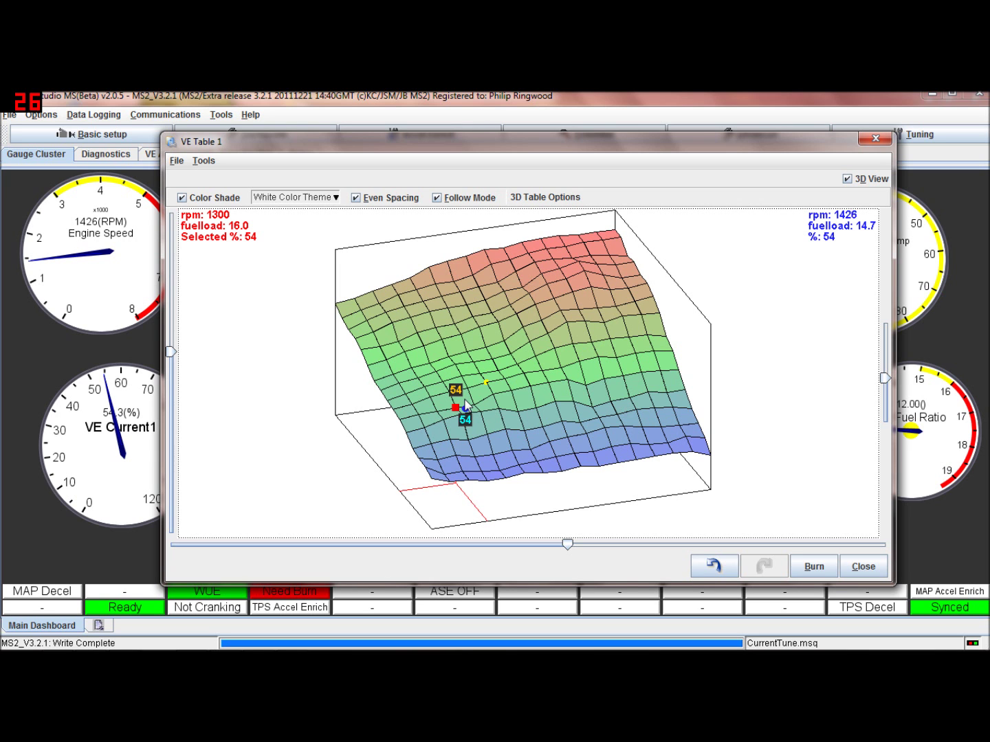
Step: Lower the point at 1850 rpm, 16.0 fuelload to 29 on the 3D surface
drag(457, 366, 560, 445)
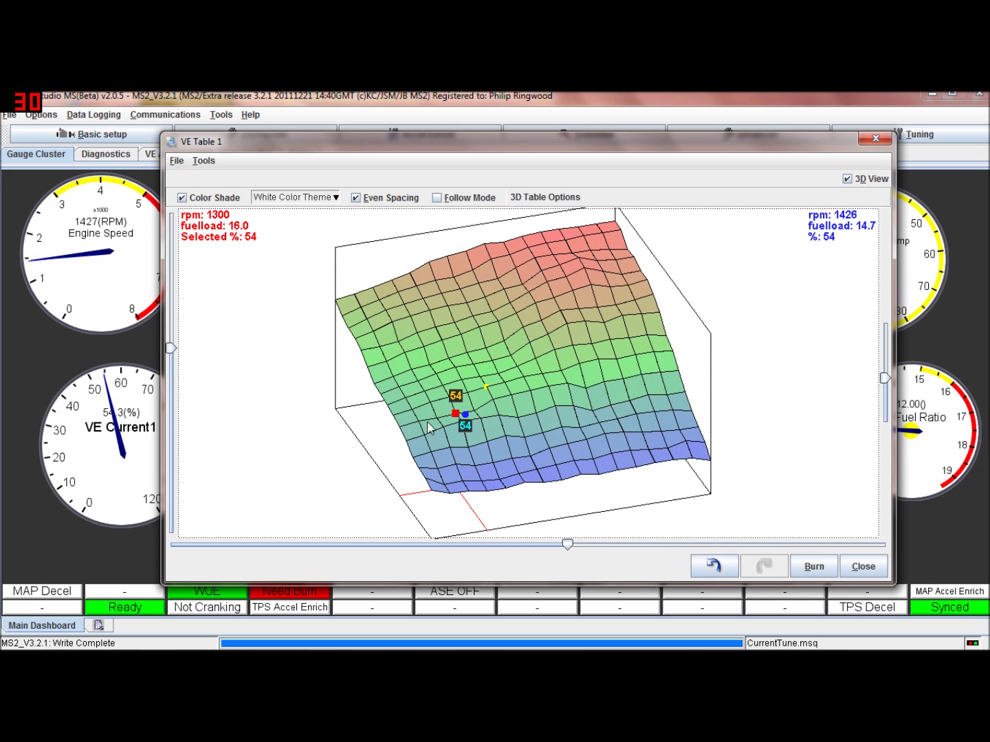
click(497, 411)
drag(496, 411, 492, 440)
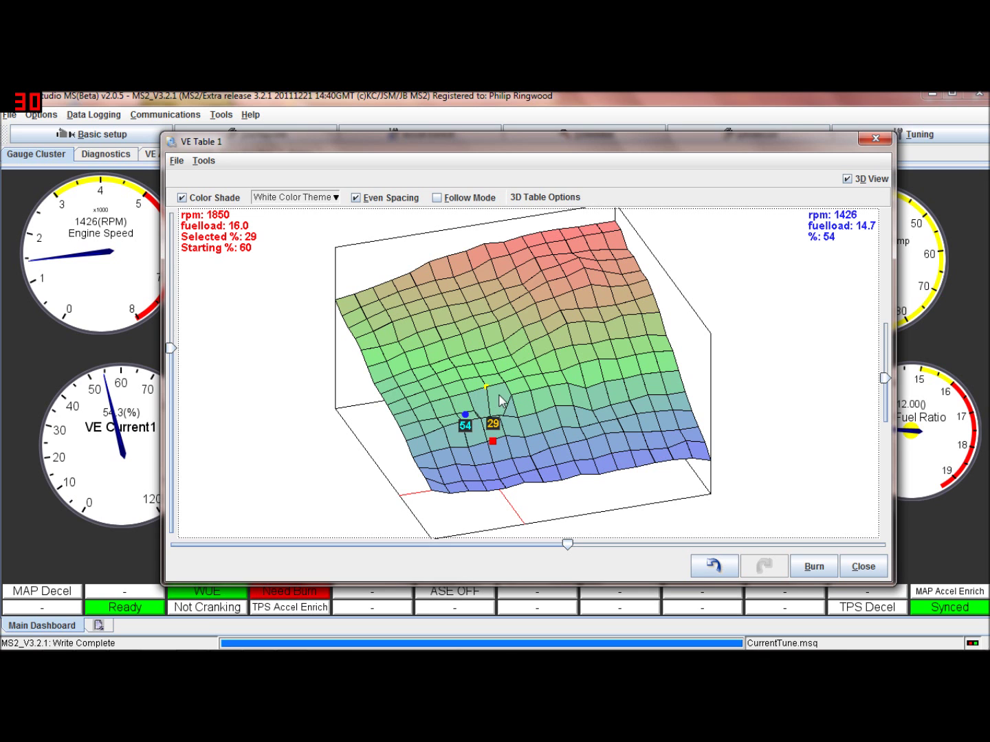
Step: Lower the point at 3000 rpm, 28.0 fuelload to 21 and raise the point at 3500 rpm, 35.0 fuelload to 152
mouse_move(528, 396)
mouse_down()
mouse_move(530, 362)
mouse_move(537, 414)
mouse_up()
click(533, 352)
click(546, 323)
drag(547, 323, 573, 288)
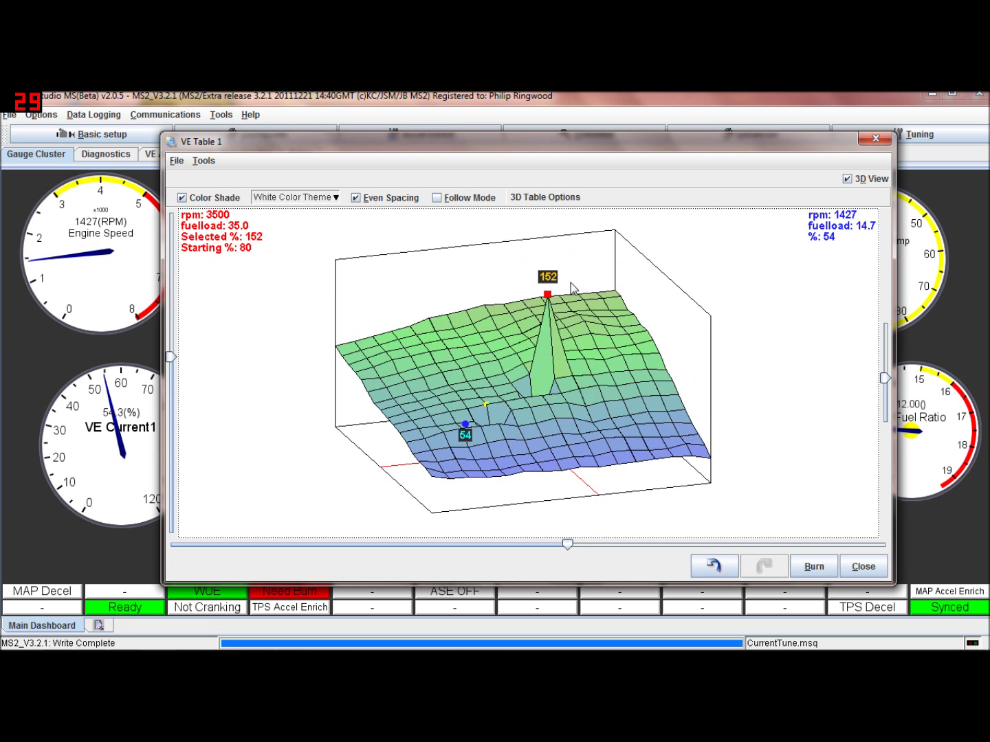
Step: Set the 42.0 fuelload points to 87, 59, 87 and 24 (1850, 2200, 2600, 4500 rpm), 4500/21.0 to 23 and 3000/16.0 to 61
click(580, 365)
drag(580, 364, 518, 422)
click(598, 401)
drag(466, 388, 483, 410)
mouse_move(557, 424)
mouse_down()
mouse_move(552, 443)
mouse_move(551, 428)
mouse_up()
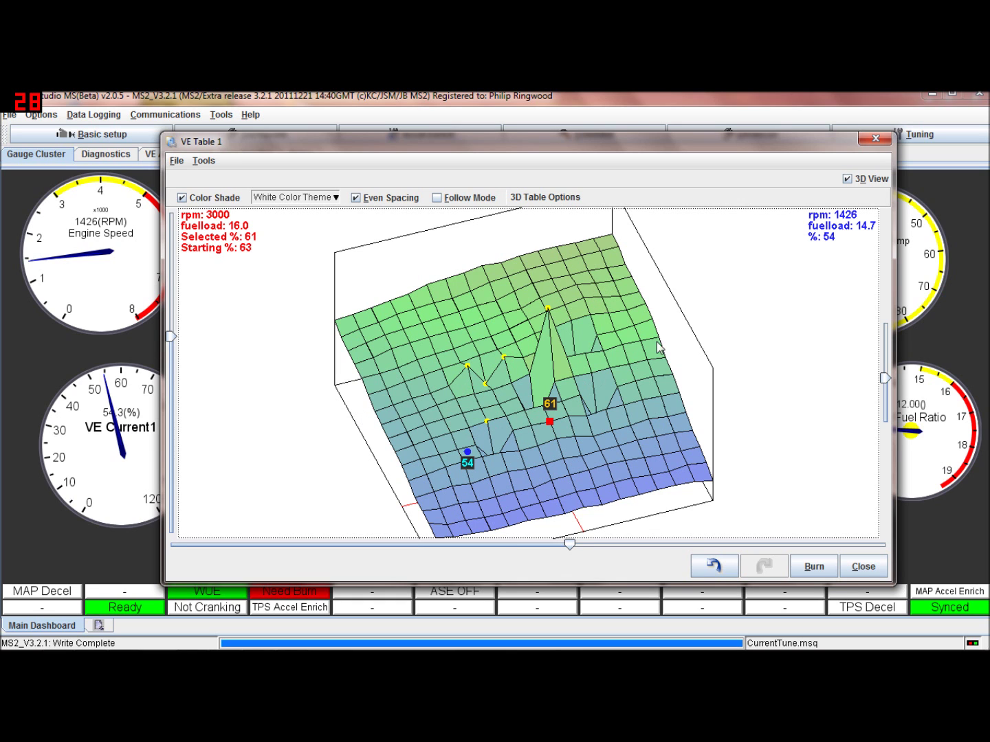
Step: Return VE Table 1 to the grid view and set the cell at 3500 rpm, 35.0 fuelload to 80
drag(716, 342, 690, 297)
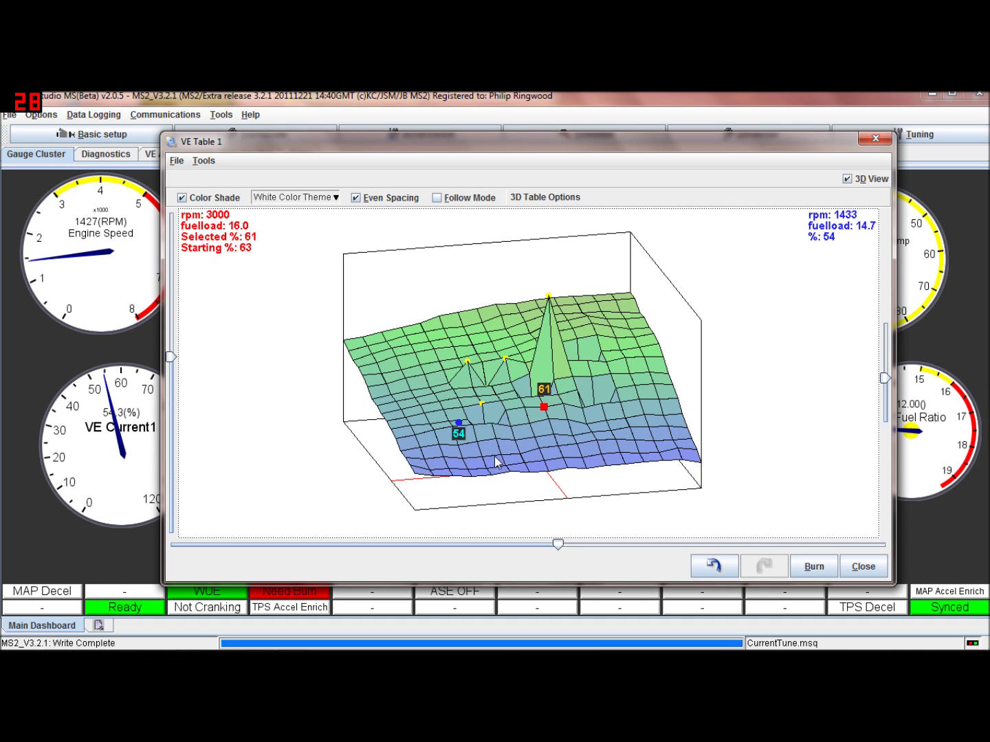
click(848, 179)
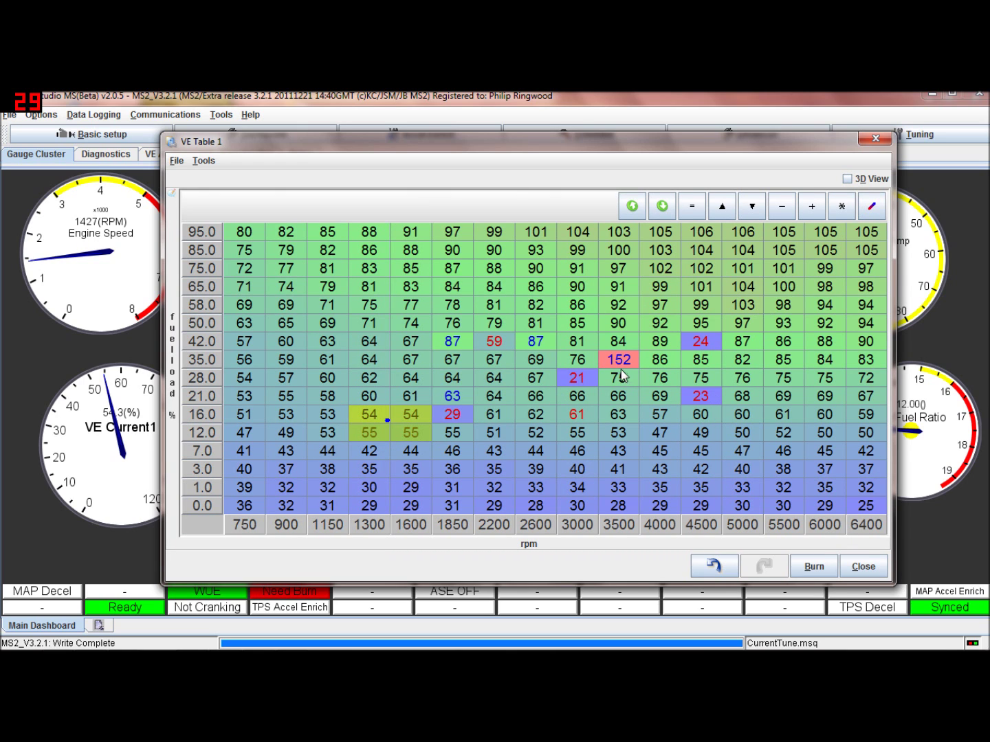
mouse_move(619, 369)
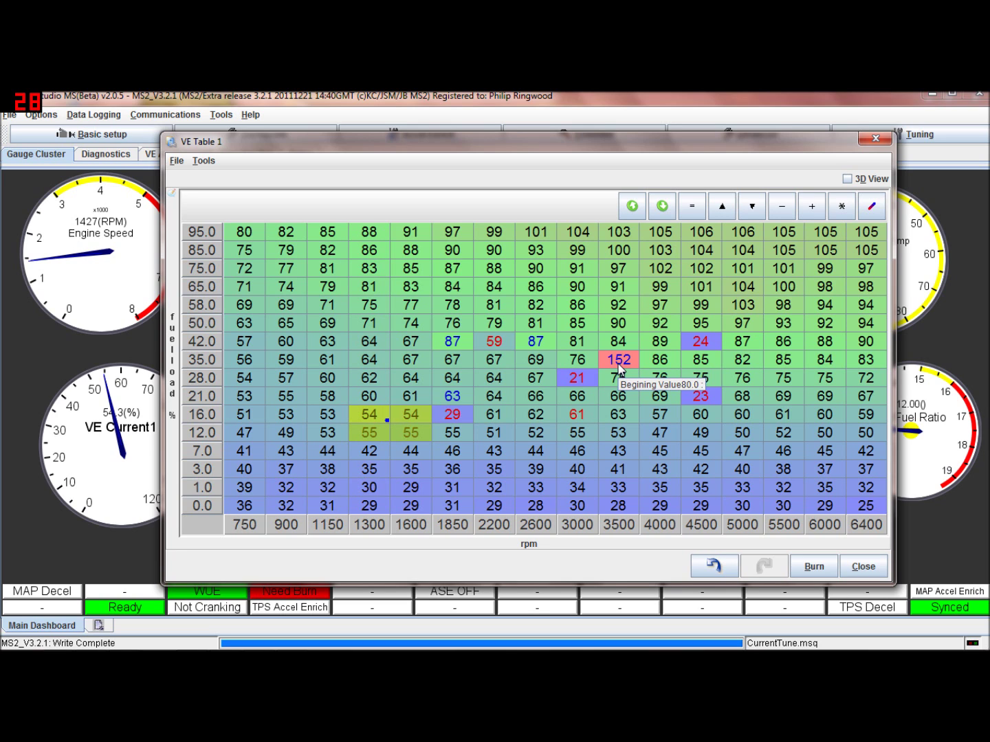
click(618, 368)
click(692, 207)
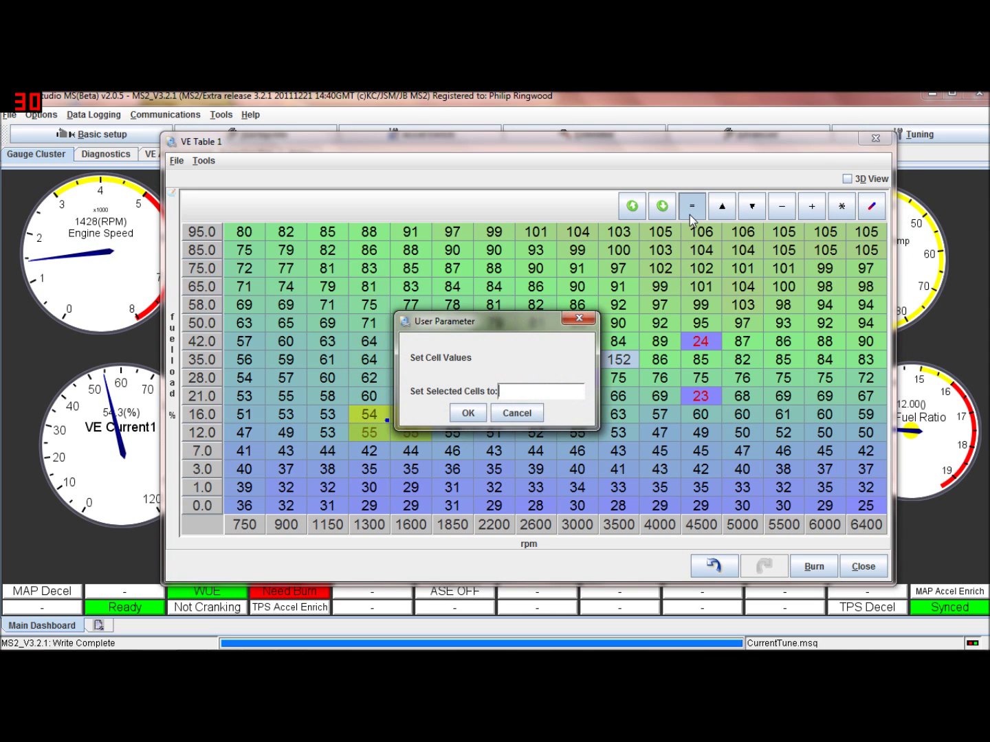
text(80)
key(Return)
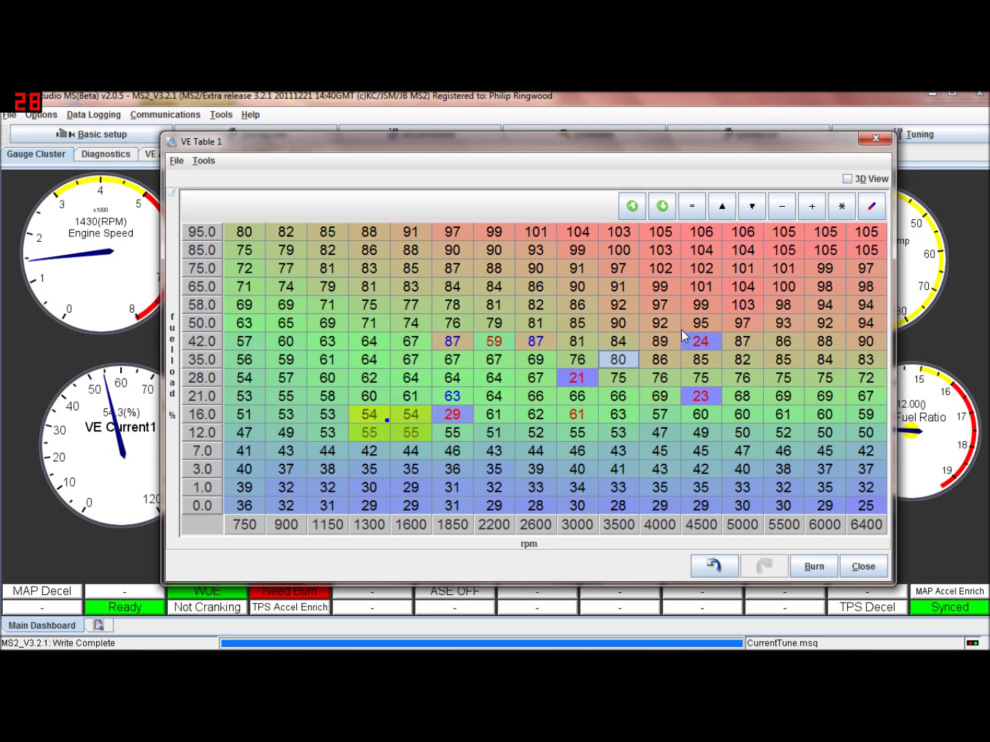
Step: Set the VE Table 1 cells at 4500 rpm to 88 for 42.0 fuelload and 70 for 21.0 fuelload
click(649, 364)
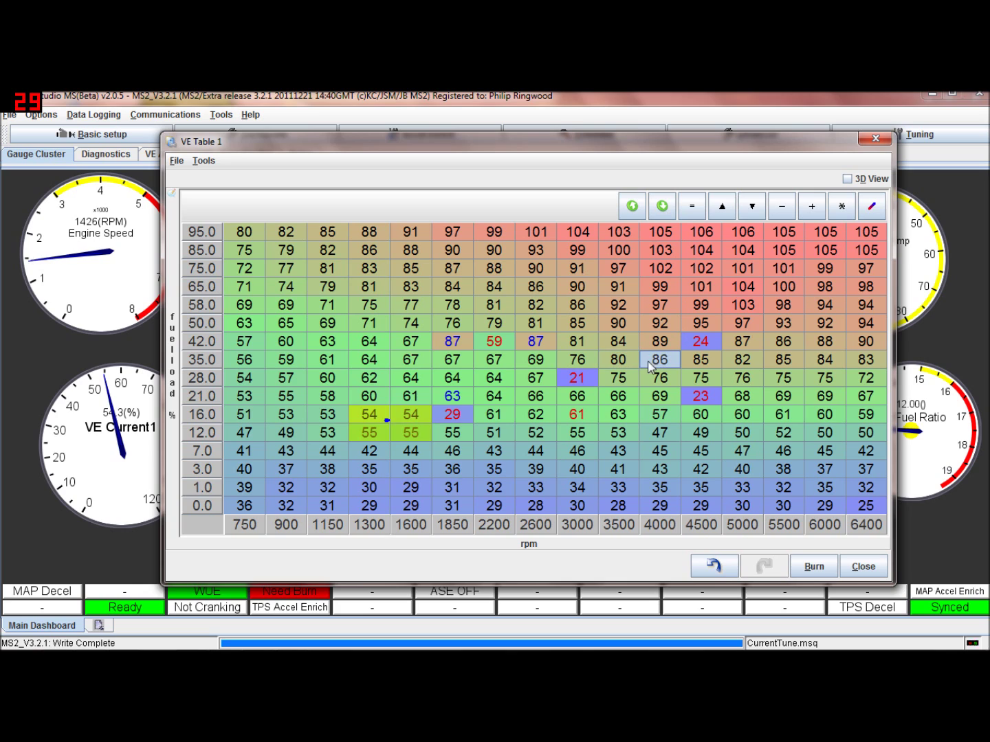
click(692, 347)
text(88)
key(Return)
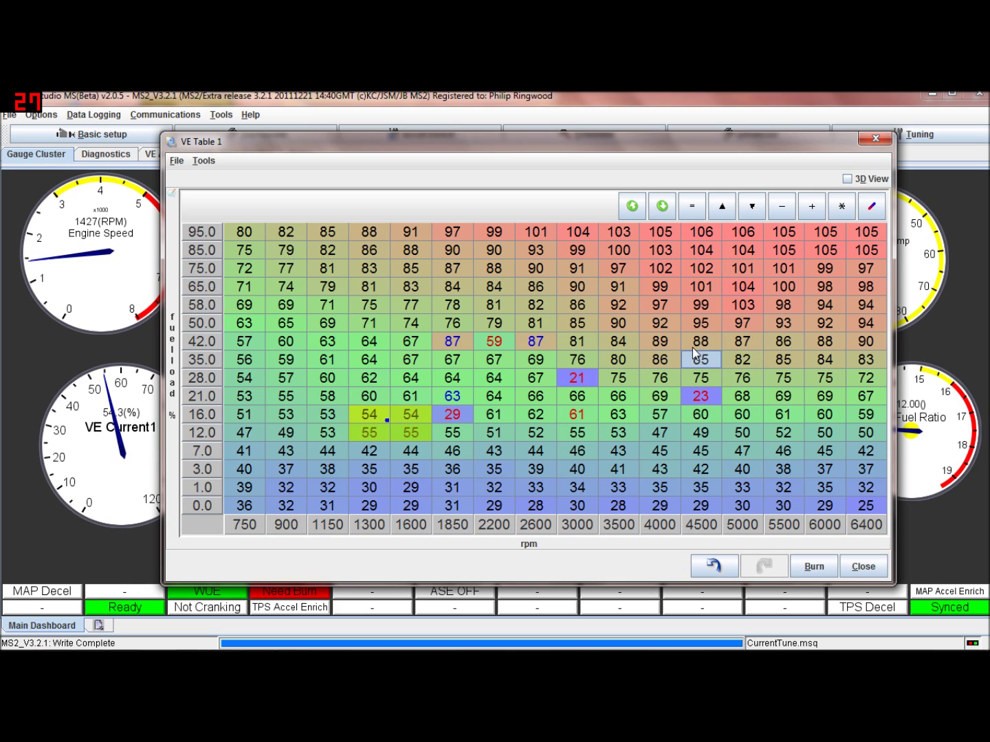
click(698, 399)
text(70)
key(Return)
Step: Smooth the 42.0 fuelload points on the 3D surface to 70, 71 and 74 at 1850, 2200 and 2600 rpm, and return to the grid
click(577, 383)
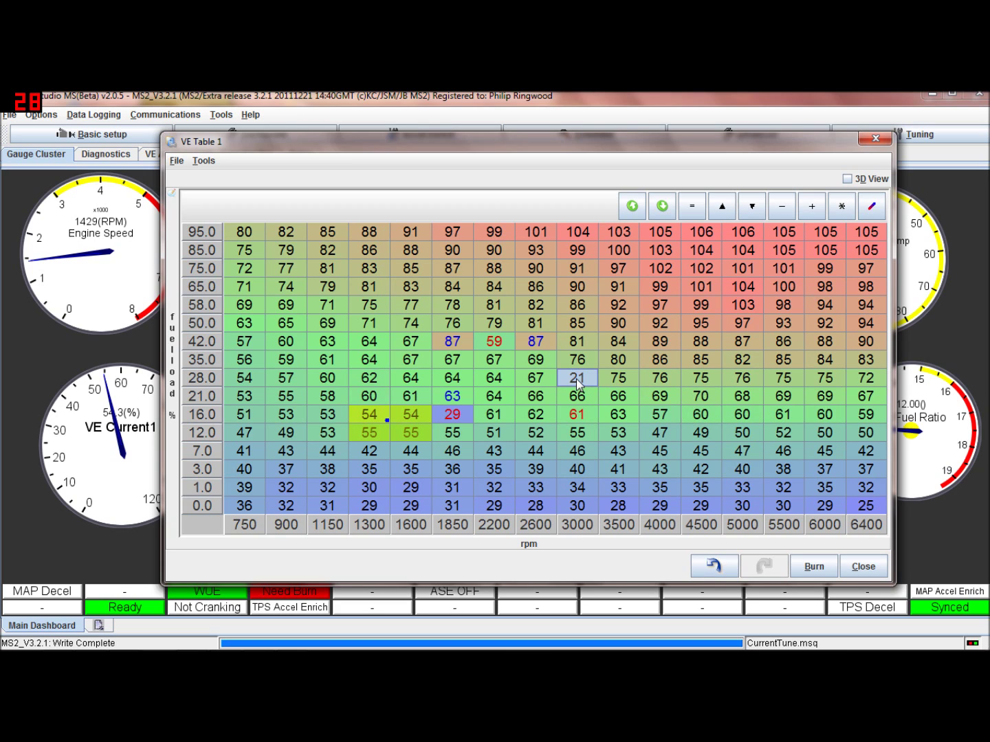
click(846, 178)
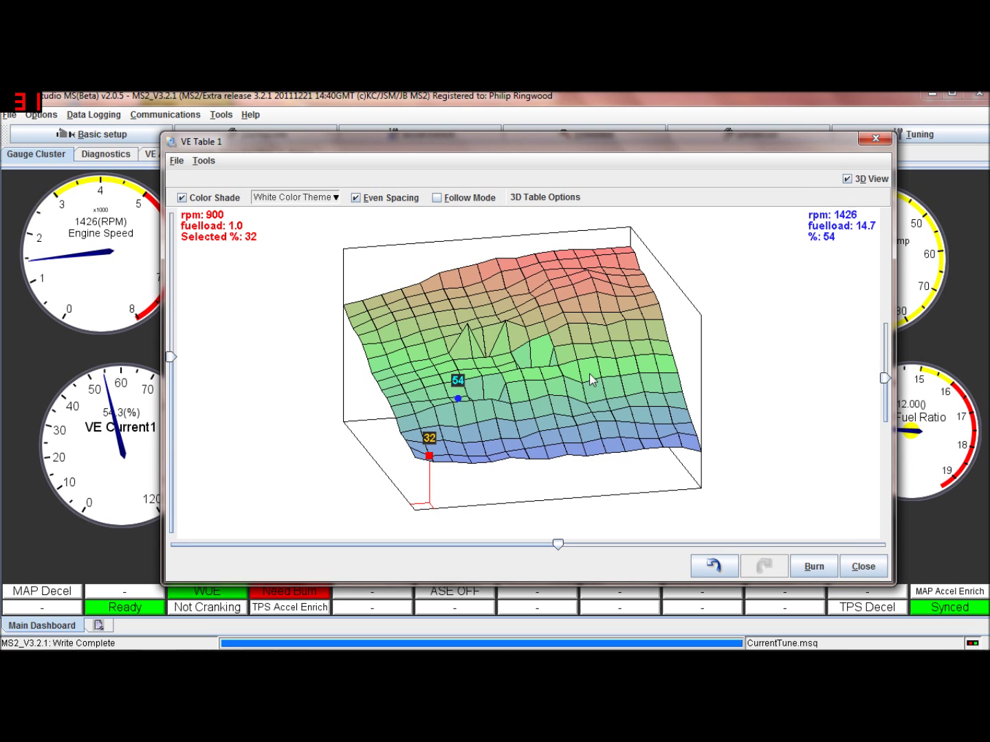
drag(467, 326, 504, 340)
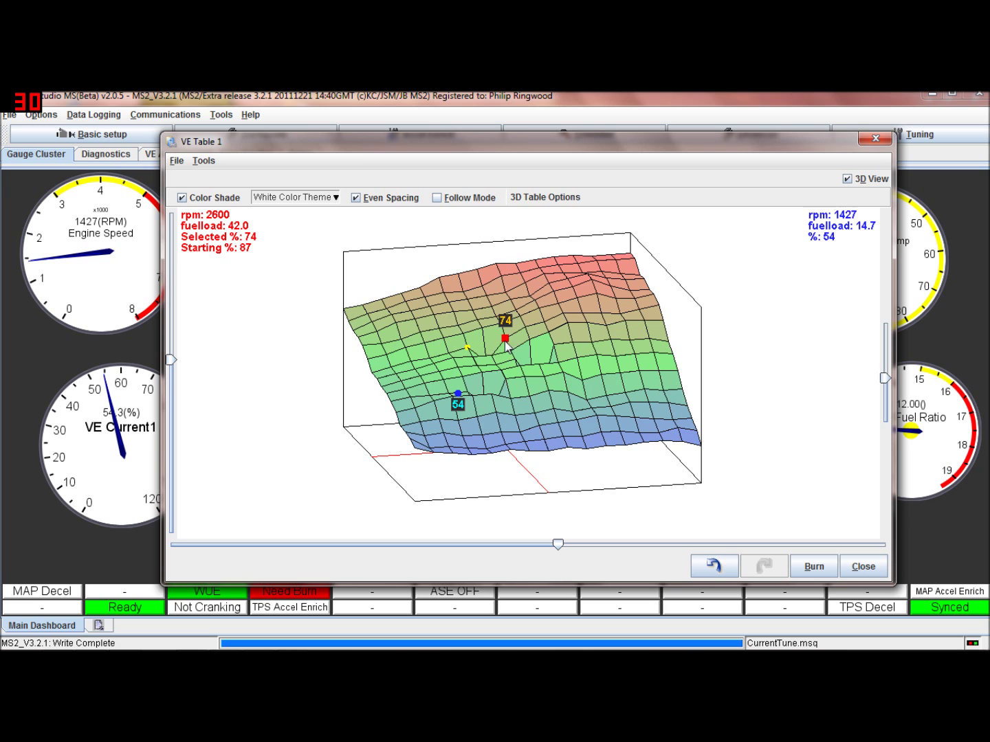
drag(517, 355, 534, 403)
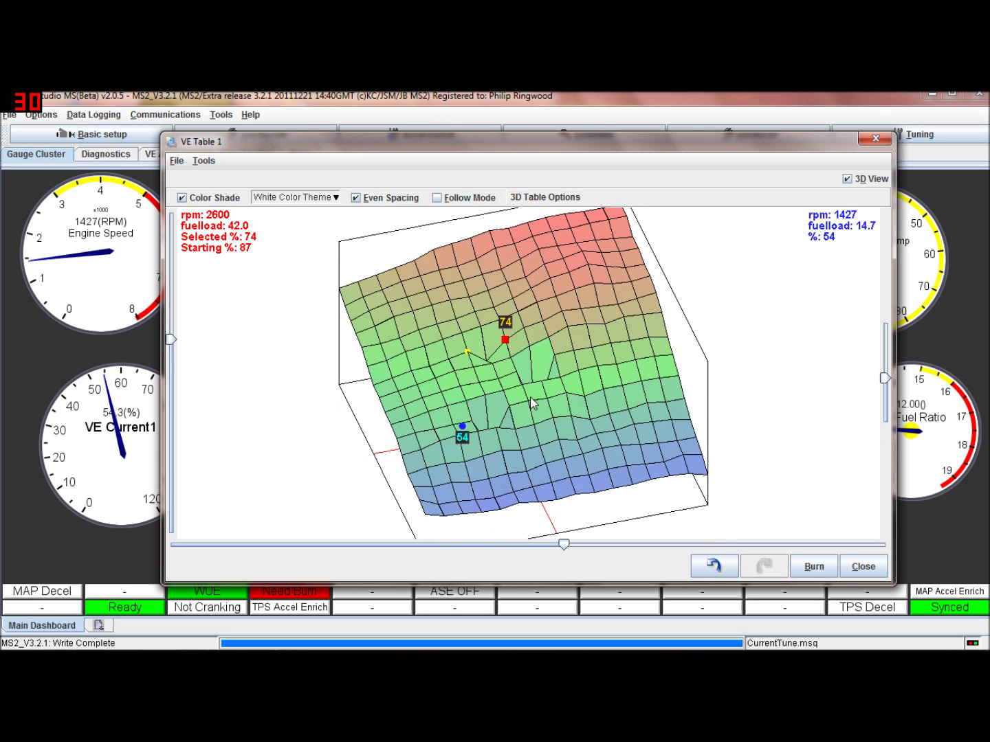
drag(486, 356, 486, 350)
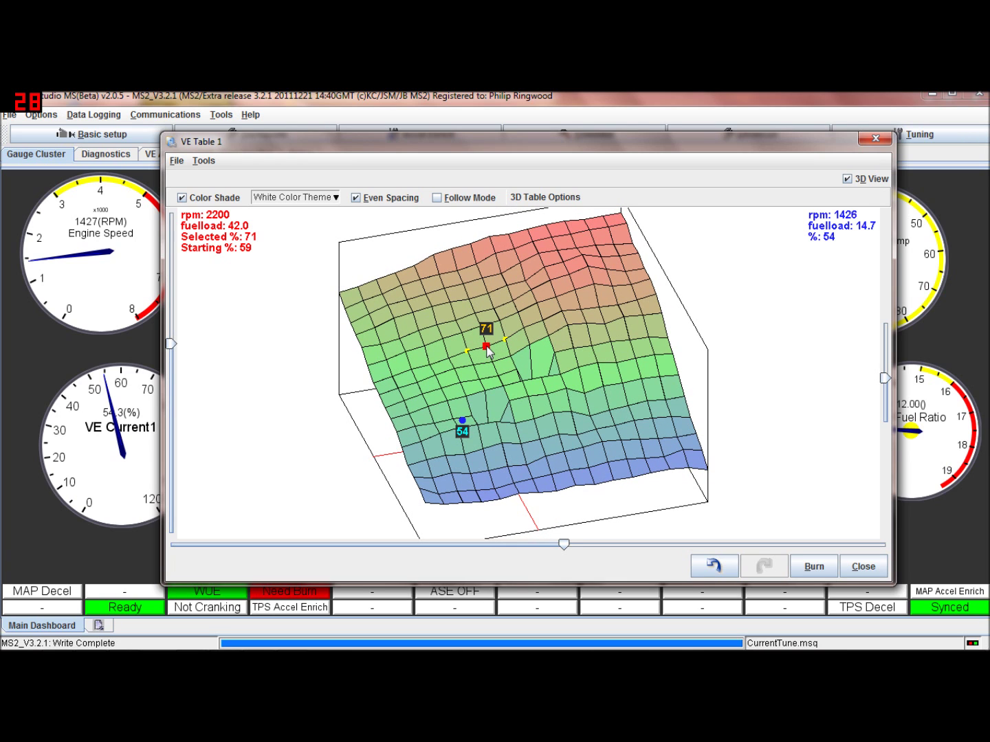
drag(547, 328, 554, 316)
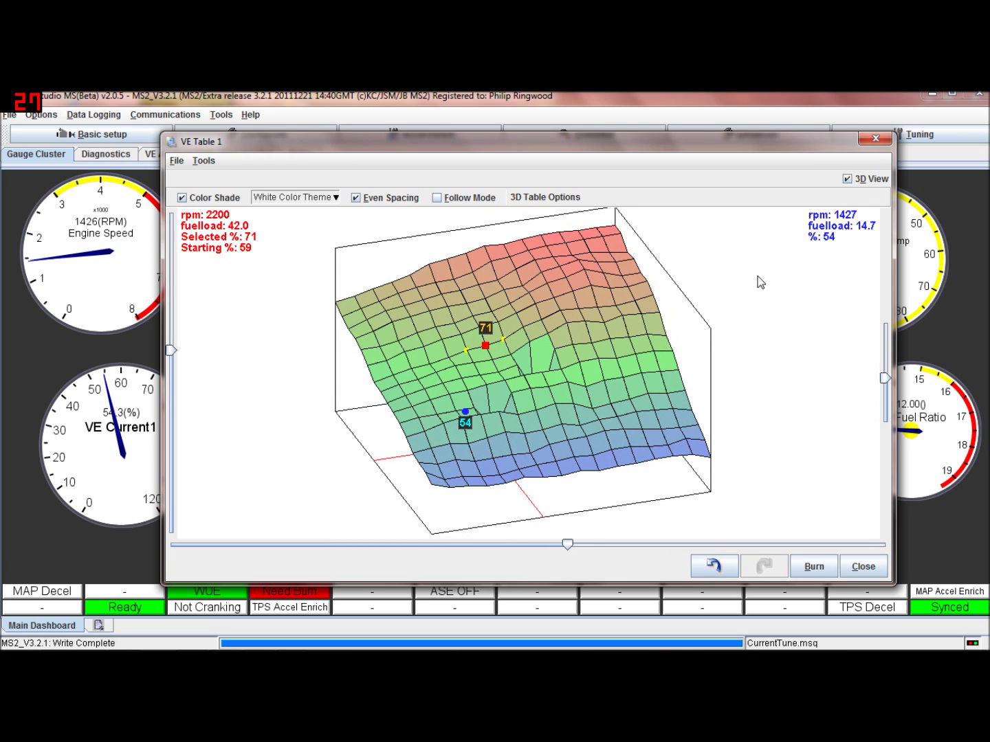
click(857, 180)
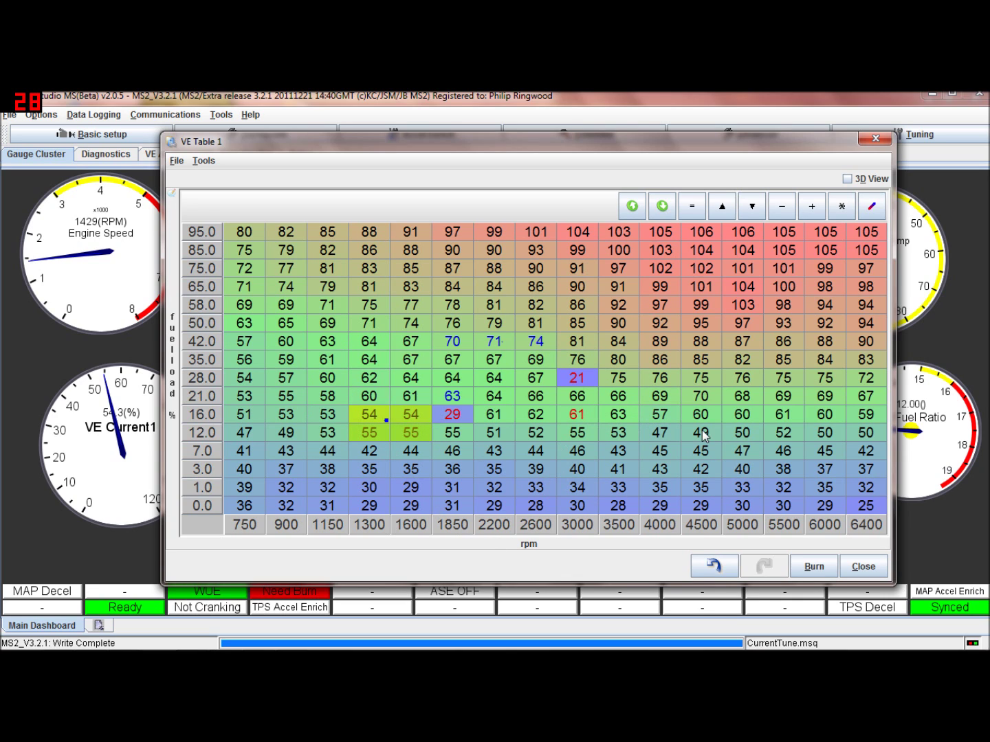
Step: Close VE Table 1 and shut down the MS2_V3.2.1 session without saving the dashboard layout changes
mouse_move(121, 647)
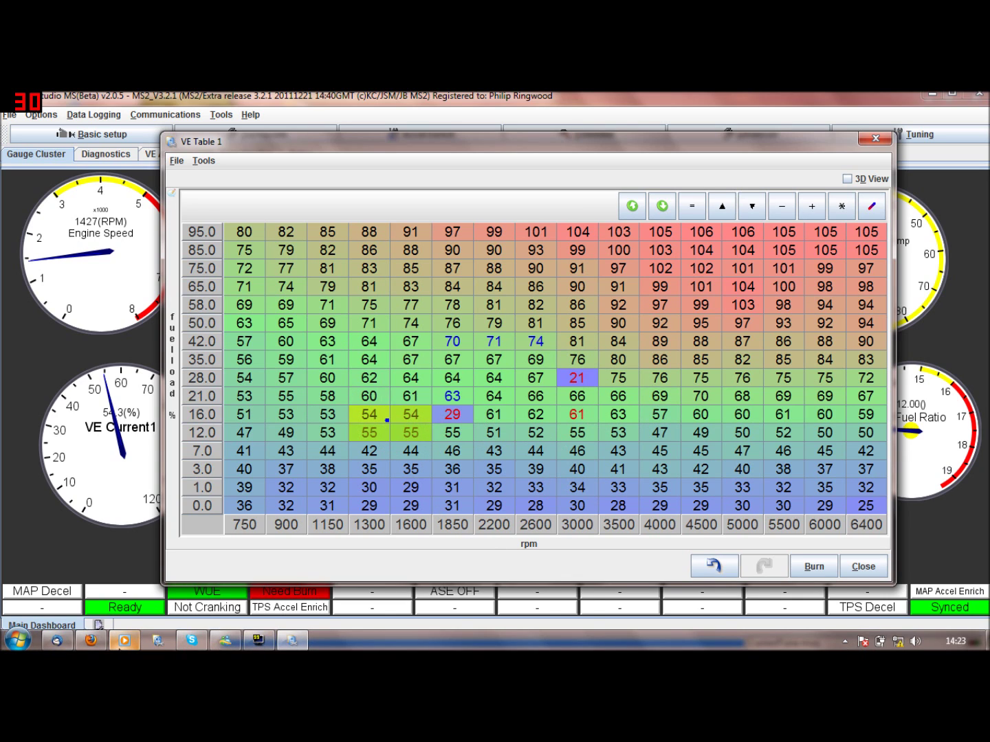
click(875, 138)
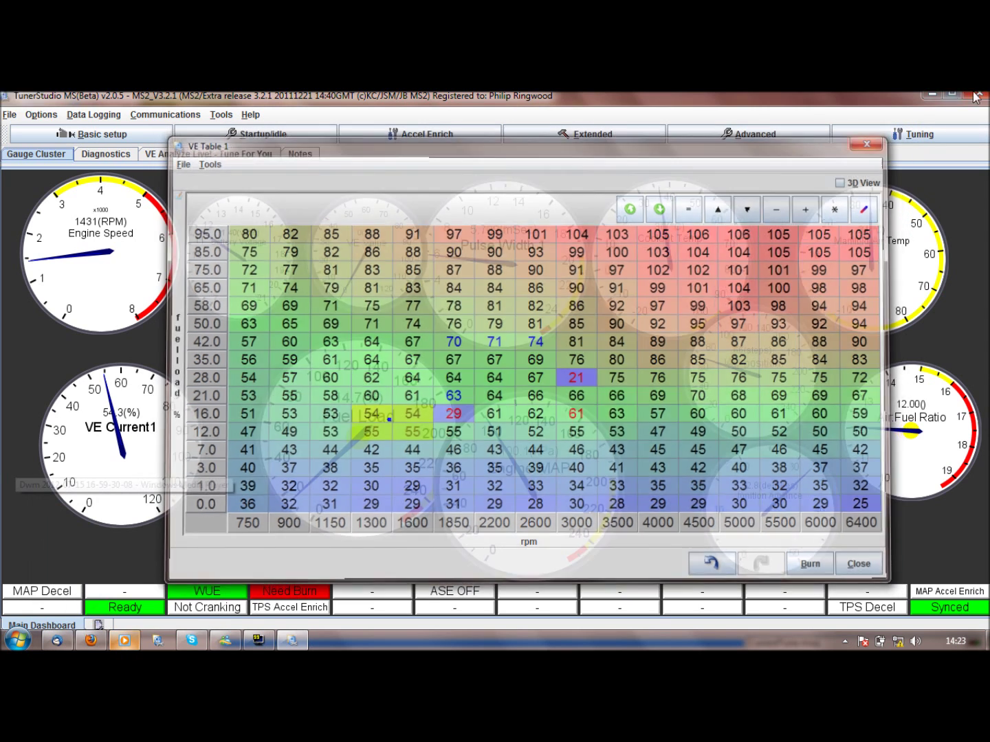
click(983, 96)
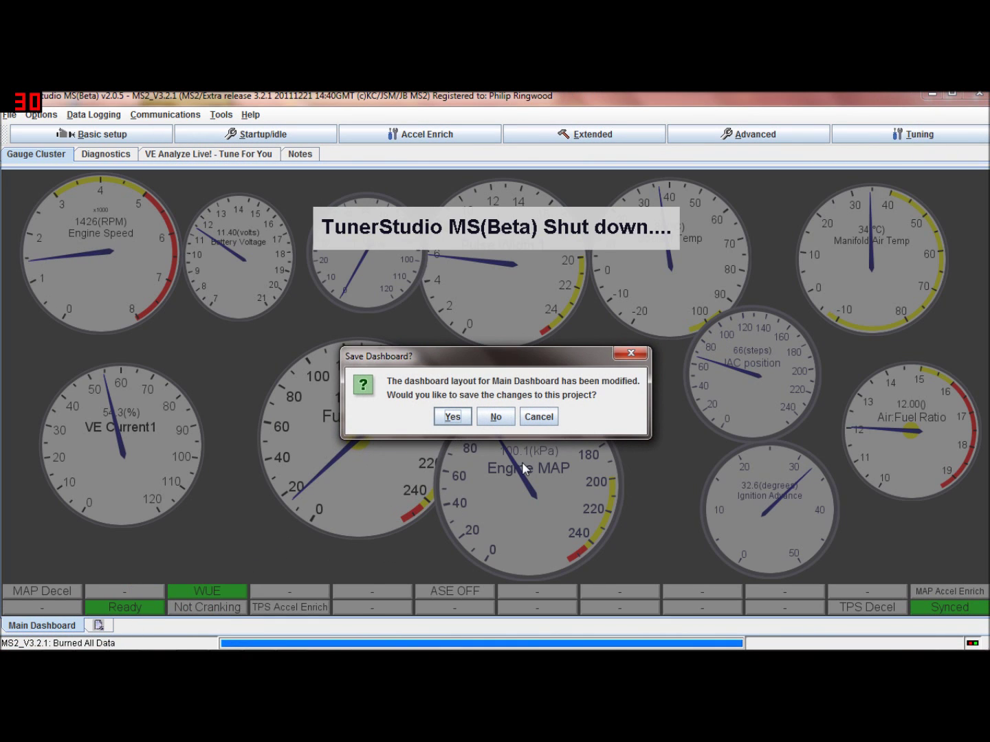
click(504, 420)
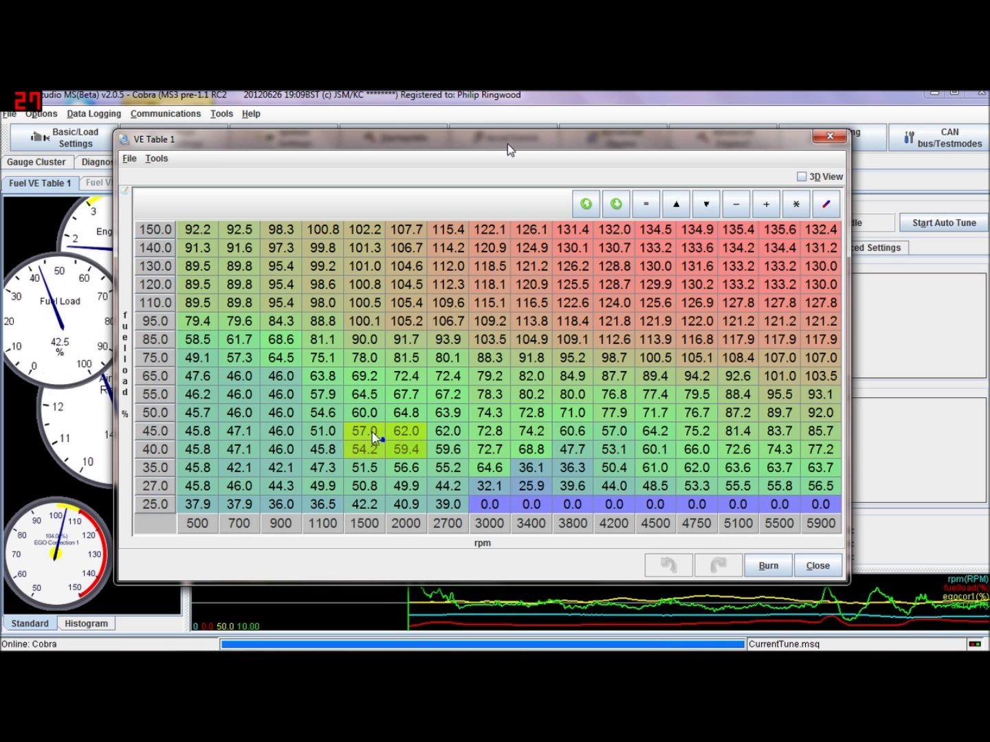
Step: View the Cobra project's VE Table 1 as a 3D surface, close the table and show the gauge cluster
click(799, 176)
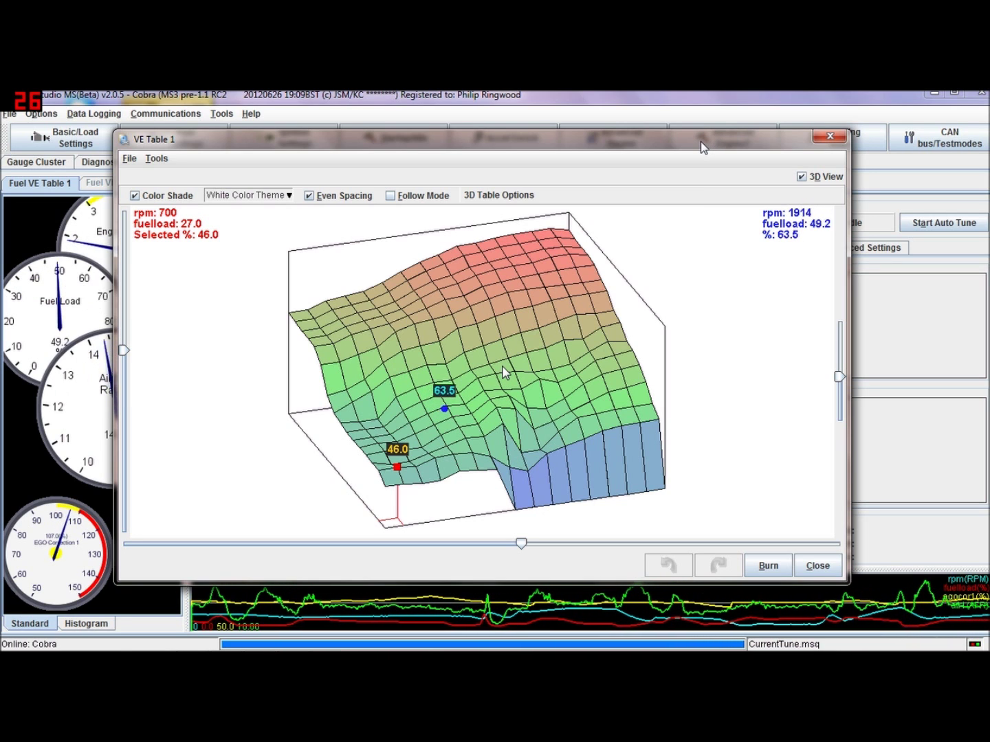
click(816, 140)
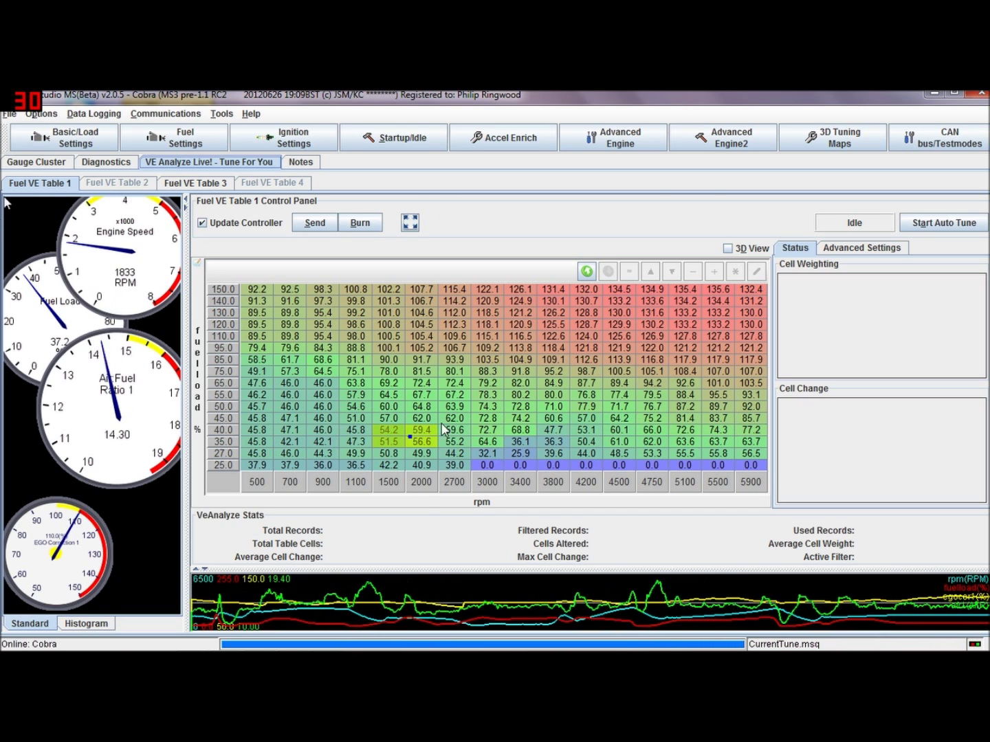
click(34, 164)
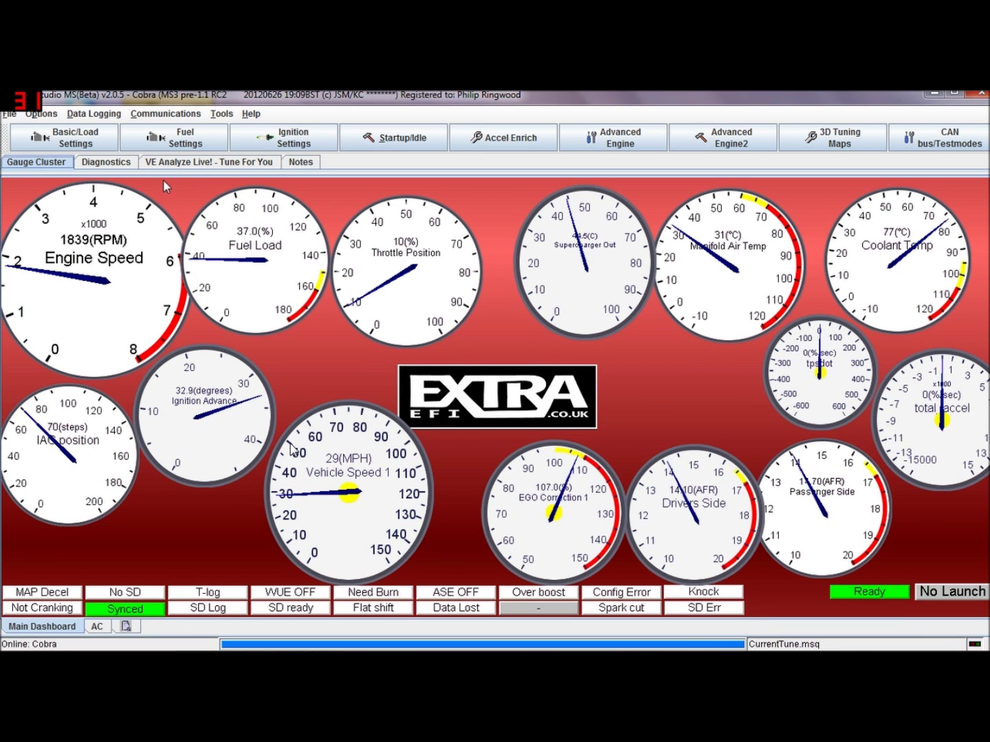
Step: Return to VE Analyze Live and open the Idle VE settings of the Cobra project
click(199, 165)
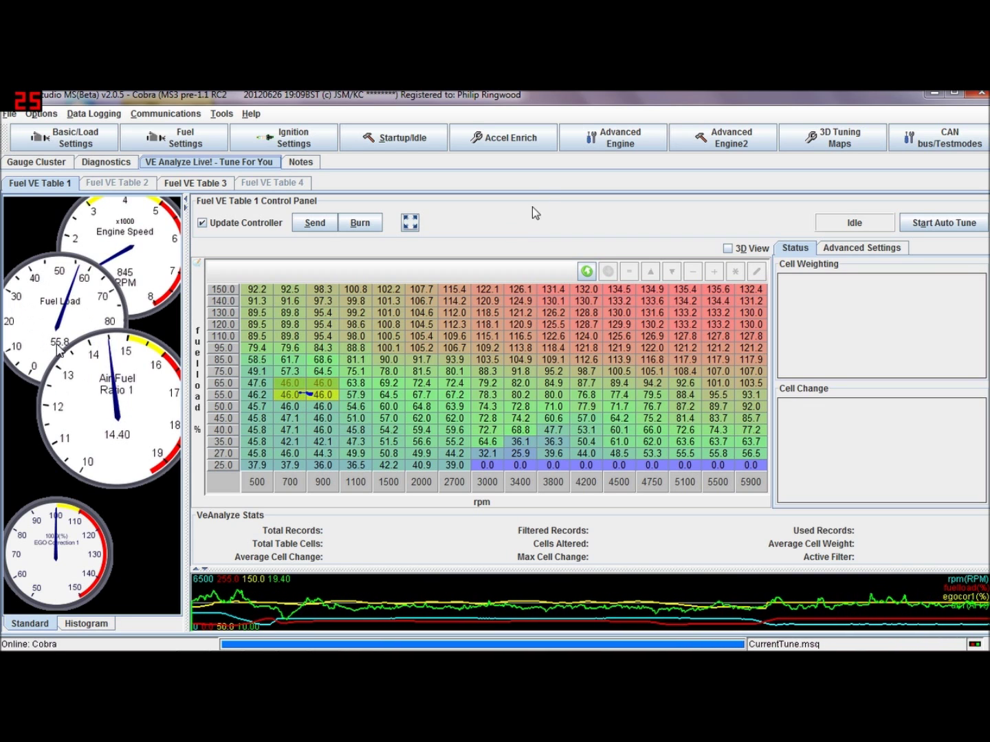
click(397, 137)
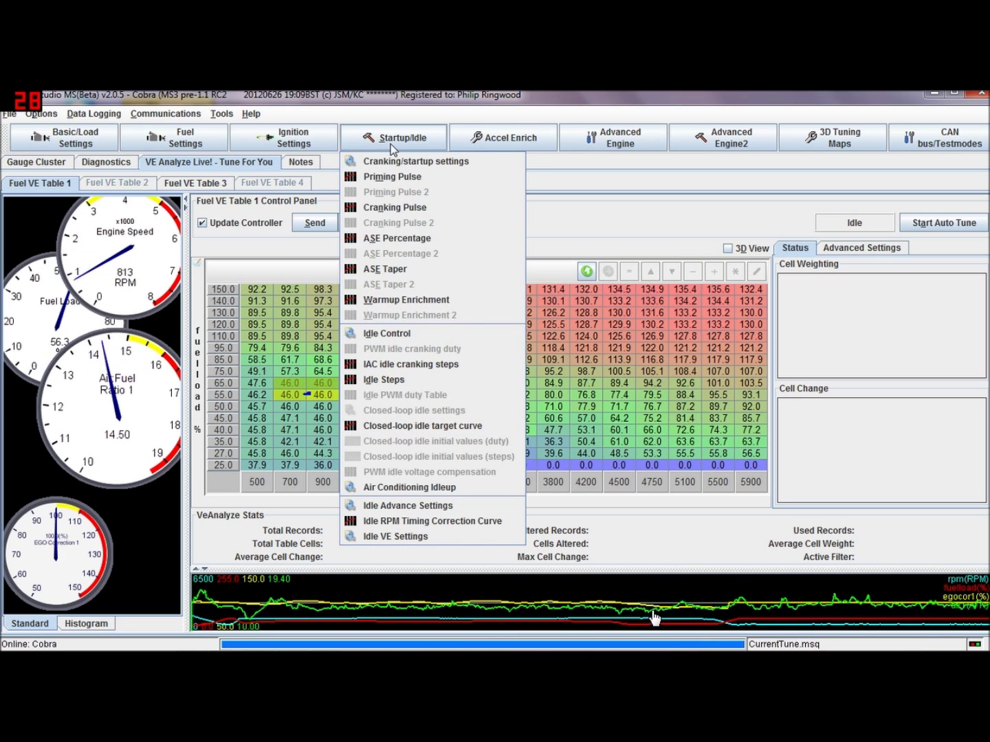
click(515, 230)
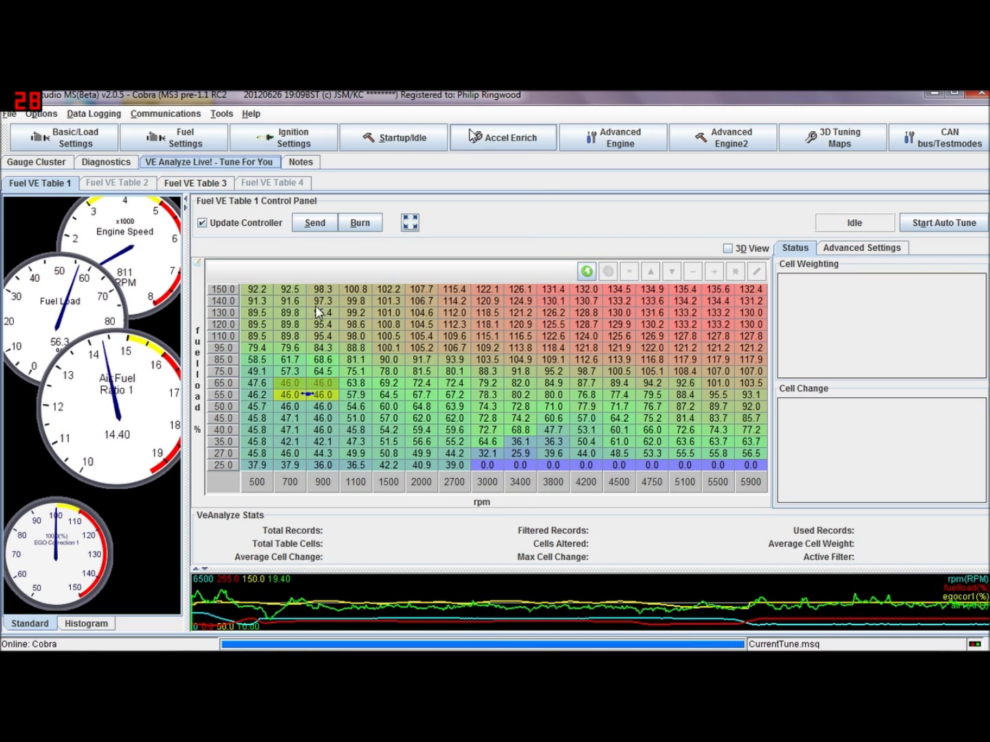
click(395, 139)
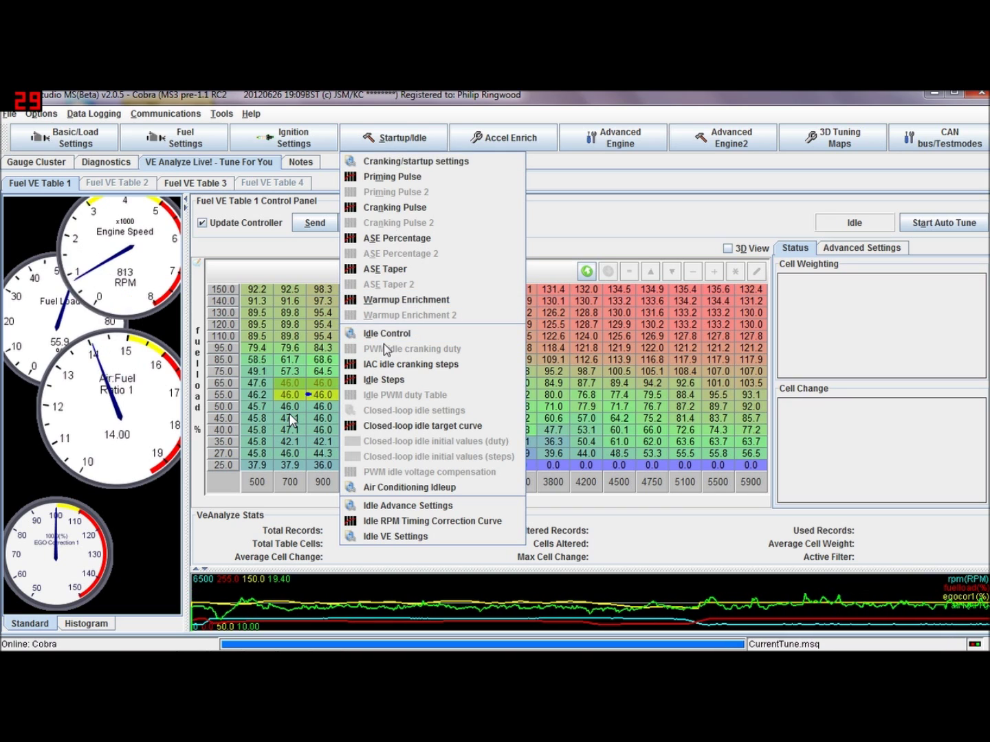
click(385, 536)
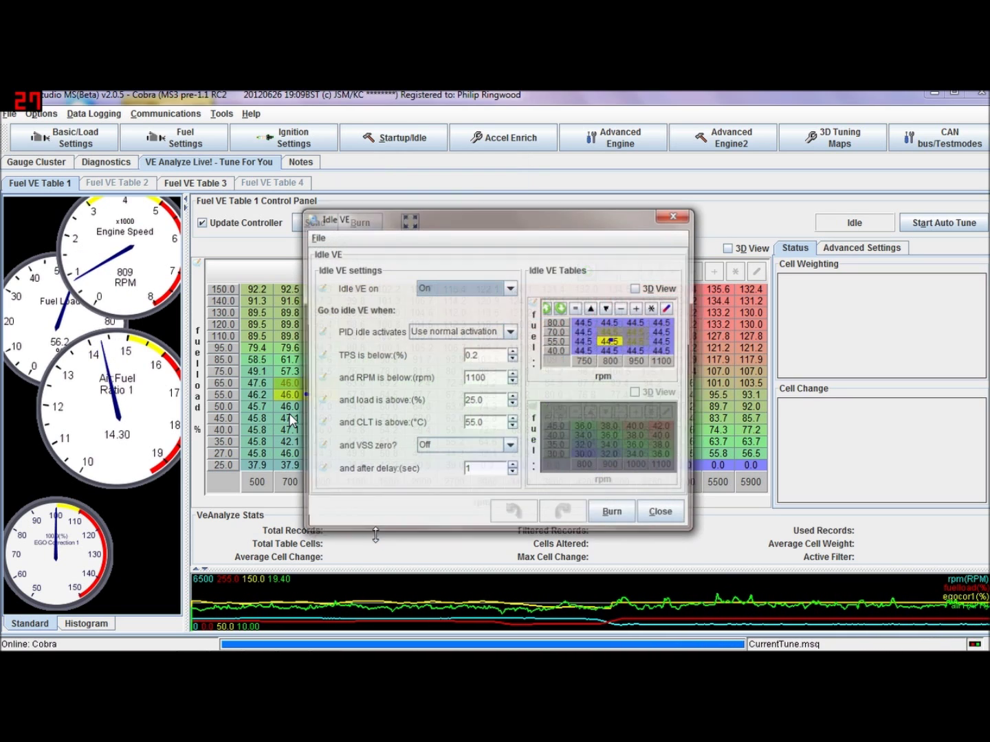